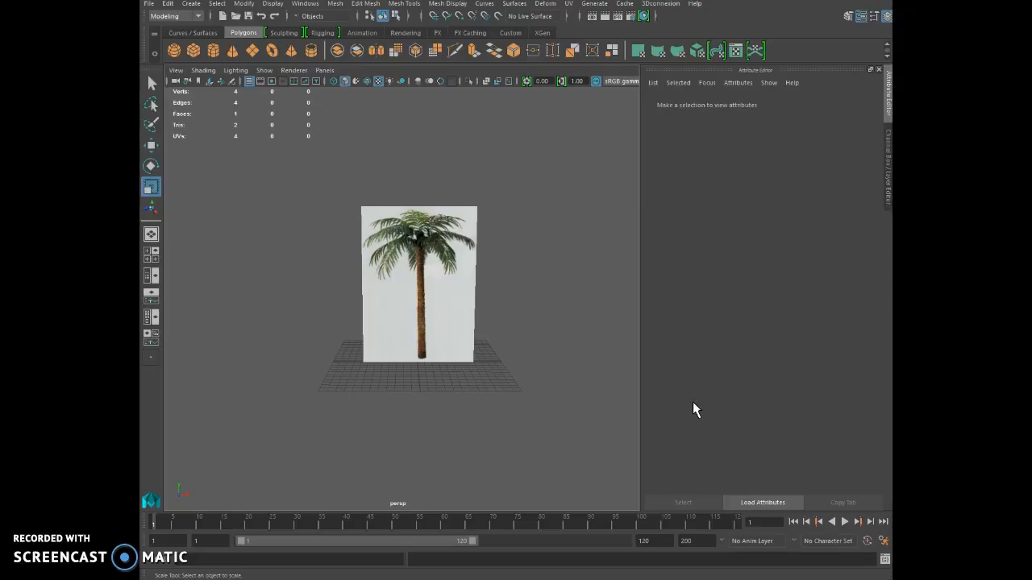
Step: Switch to the front view with the whole palm image framed and create a new display layer
{"action": "left_click_drag", "start_coordinate": [525, 239], "coordinate": [549, 225], "text": "alt"}
{"action": "scroll", "coordinate": [520, 243], "scroll_direction": "up", "scroll_amount": 3}
{"action": "scroll", "coordinate": [516, 249], "scroll_direction": "down", "scroll_amount": 3}
{"action": "key", "text": "space"}
{"action": "key", "text": "space"}
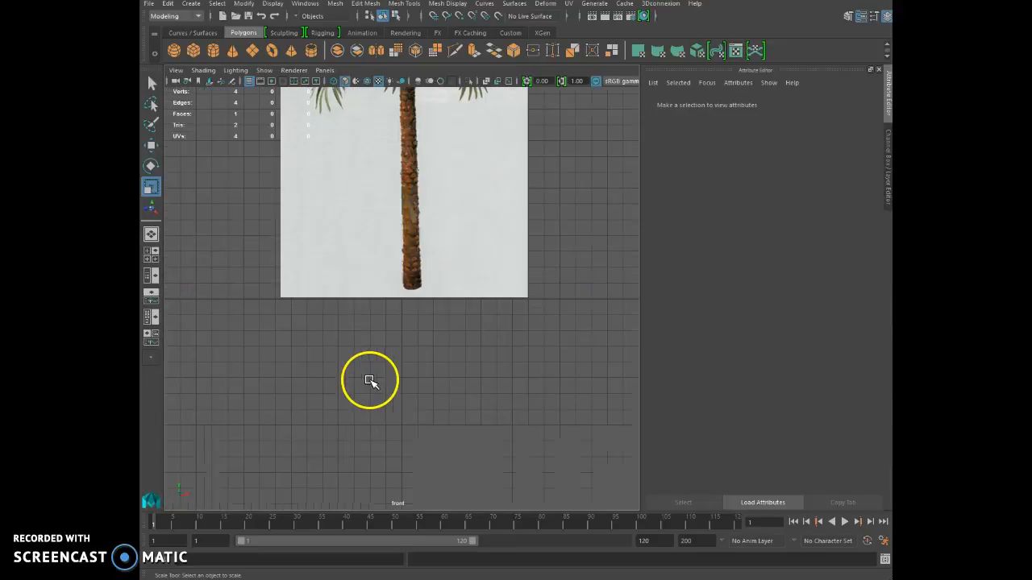
{"action": "scroll", "coordinate": [369, 380], "scroll_direction": "down", "scroll_amount": 1}
{"action": "middle_click_drag", "start_coordinate": [449, 271], "coordinate": [421, 368], "text": "alt"}
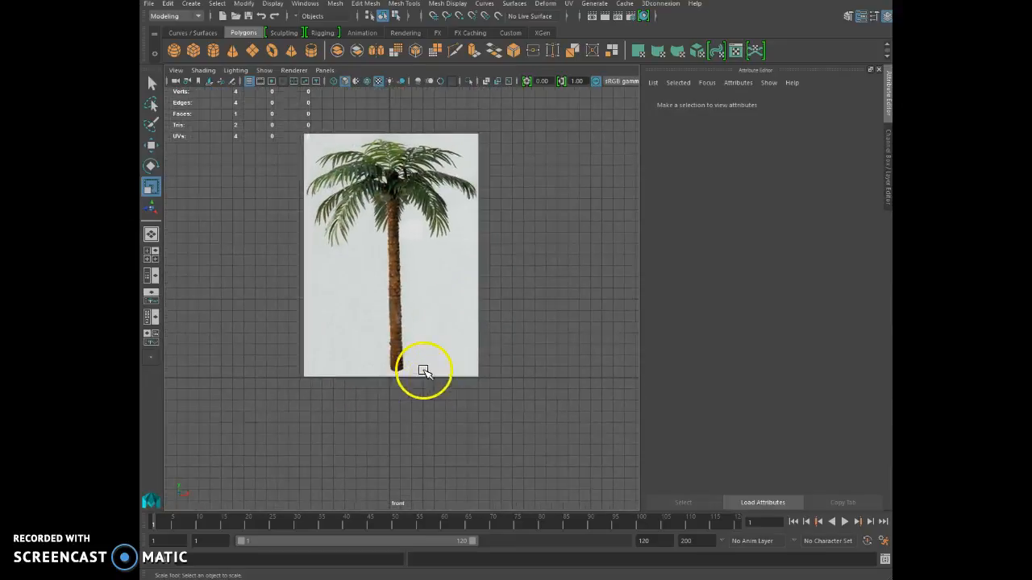
{"action": "left_click", "coordinate": [886, 16]}
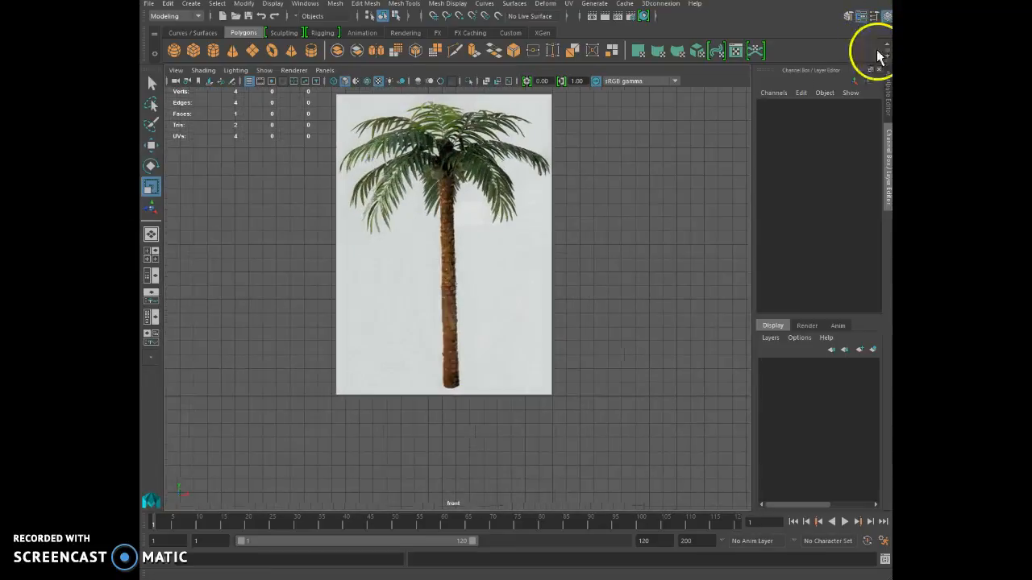
{"action": "left_click", "coordinate": [872, 349]}
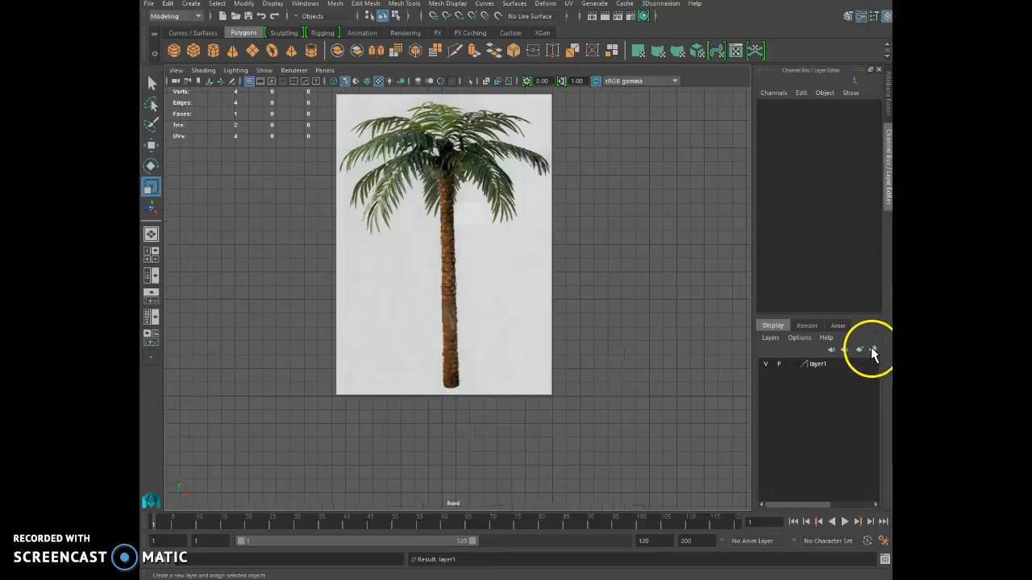
Step: Assign the palm image plane to layer1 and set that layer to reference mode
{"action": "left_click", "coordinate": [455, 195]}
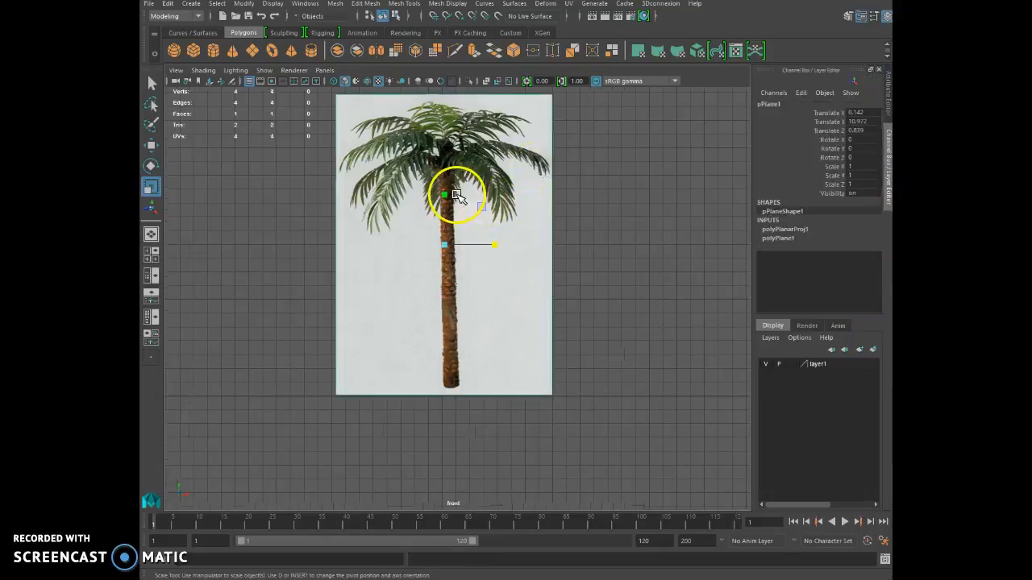
{"action": "right_click", "coordinate": [829, 364]}
{"action": "left_click", "coordinate": [838, 385]}
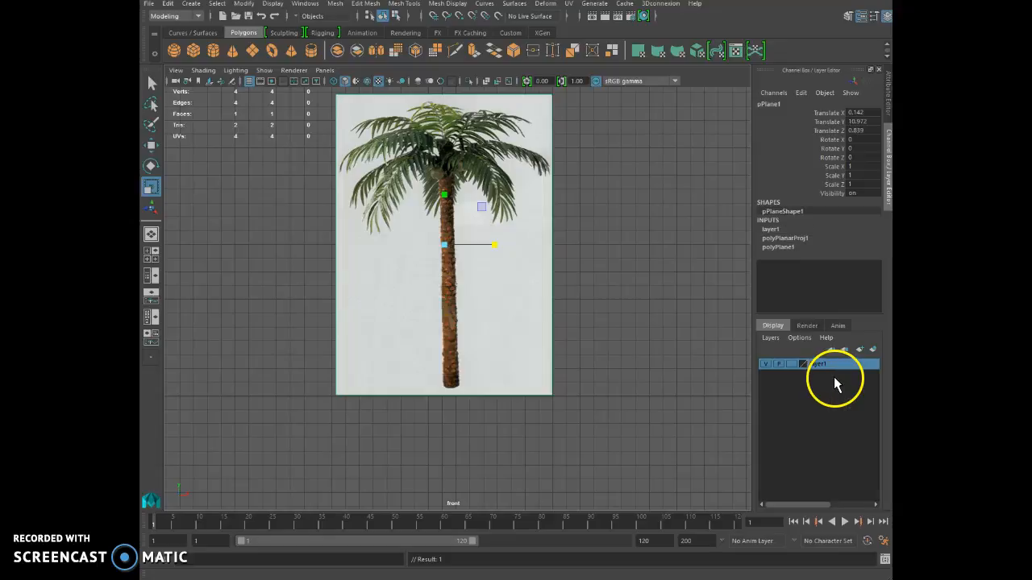
{"action": "left_click", "coordinate": [789, 364]}
{"action": "left_click", "coordinate": [795, 364]}
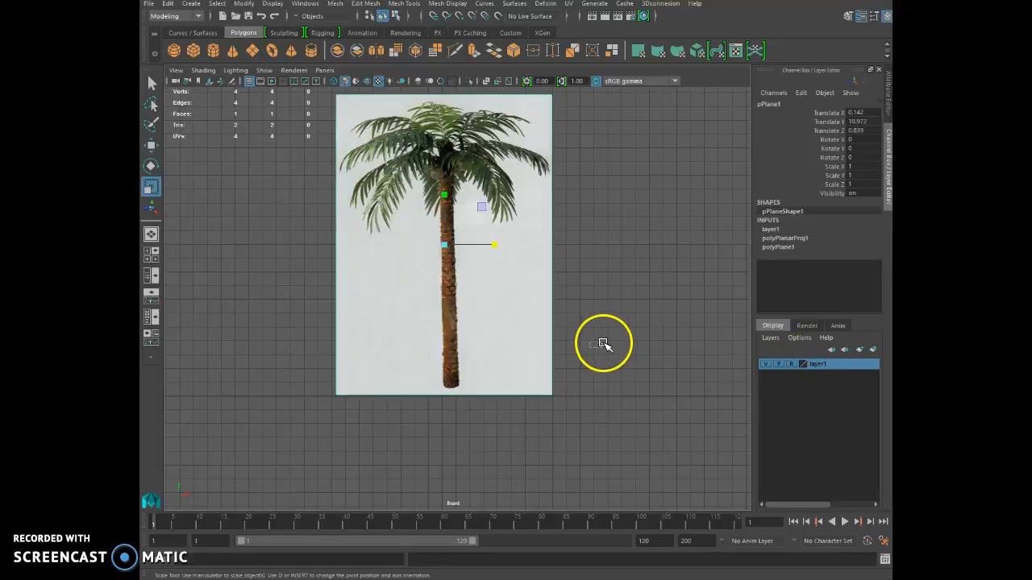
{"action": "left_click", "coordinate": [594, 342]}
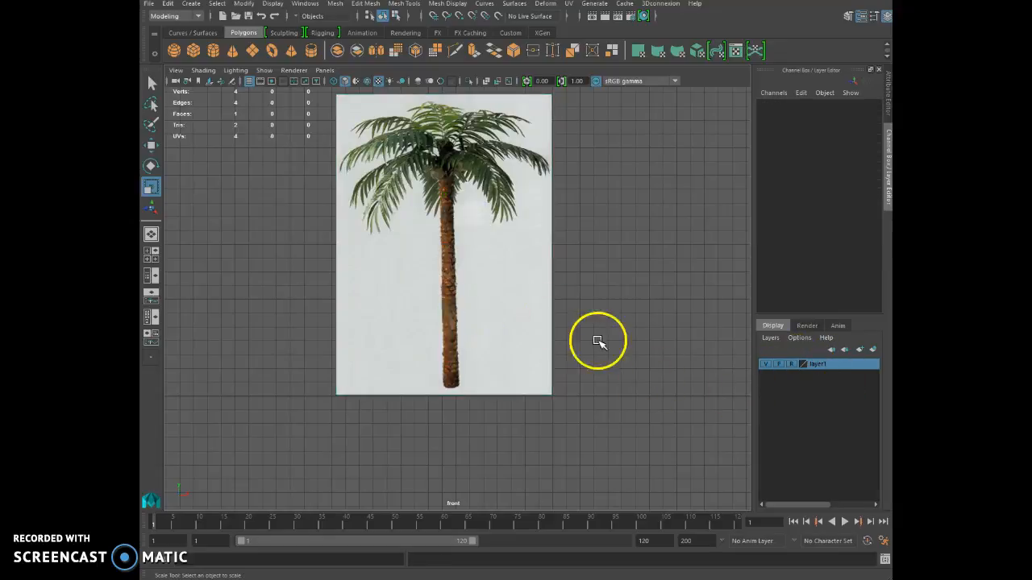
Step: Create a second display layer and rename the image plane's layer as Vstudio
{"action": "left_click", "coordinate": [874, 350]}
{"action": "double_click", "coordinate": [829, 376]}
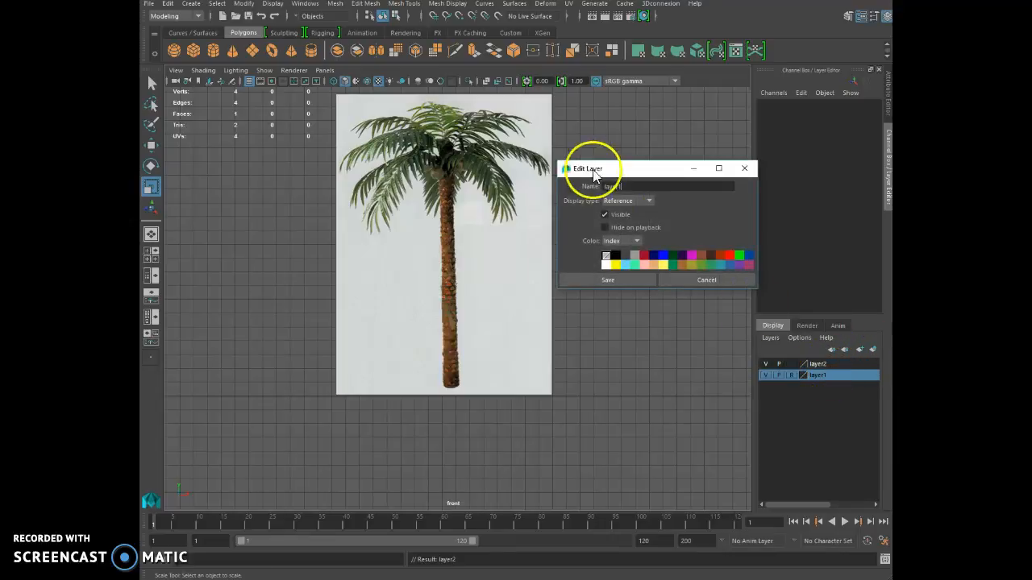
{"action": "type", "text": "Vstudio"}
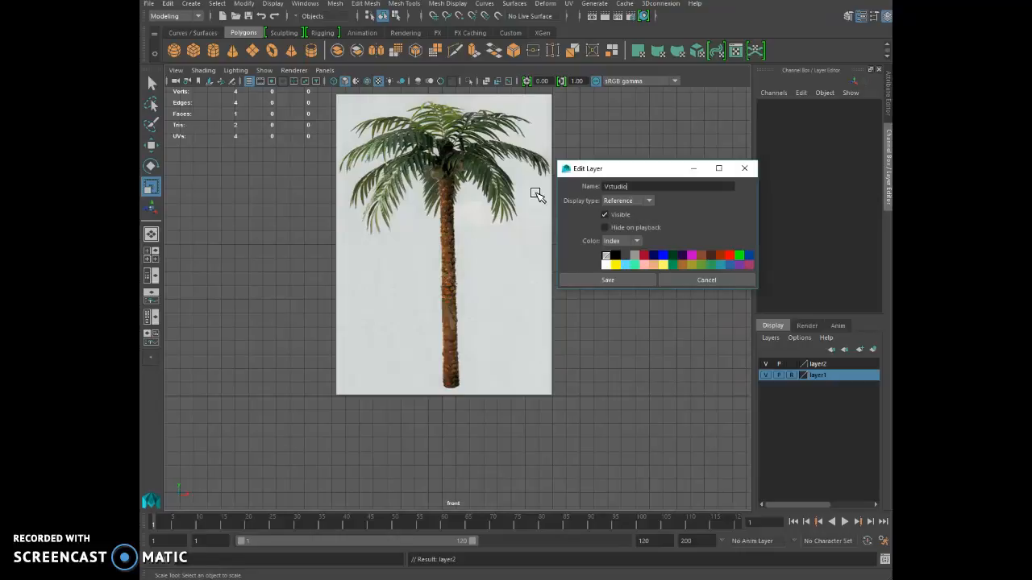
{"action": "left_click", "coordinate": [608, 280]}
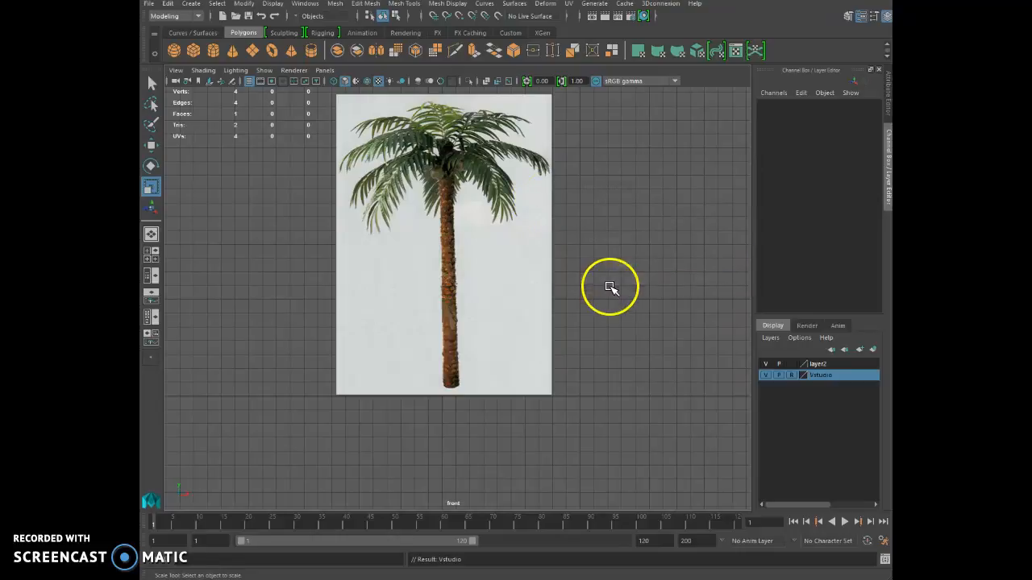
Step: Rename the empty layer2 as TreeTrunk
{"action": "double_click", "coordinate": [817, 364]}
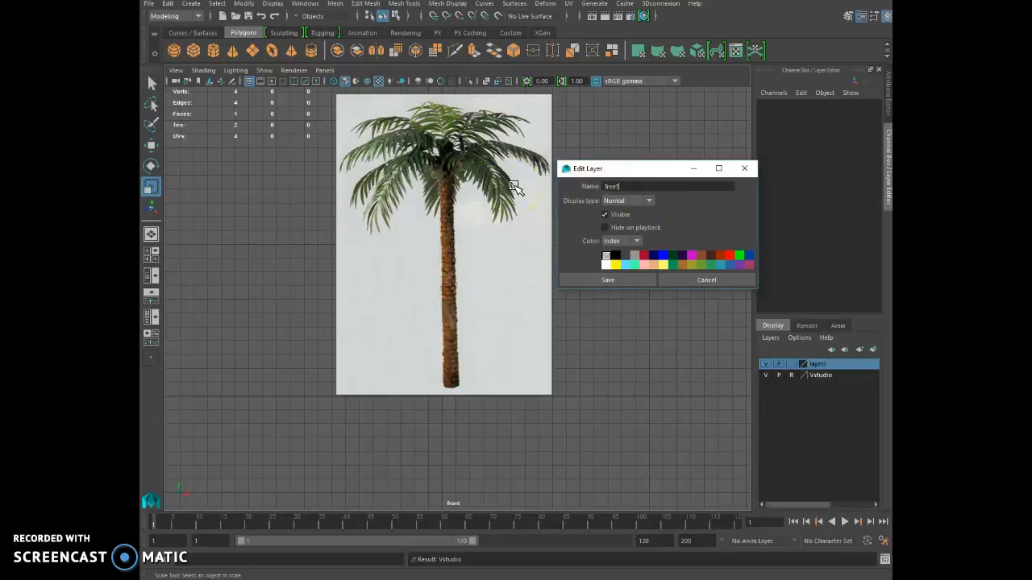
{"action": "type", "text": "TreeTrunk"}
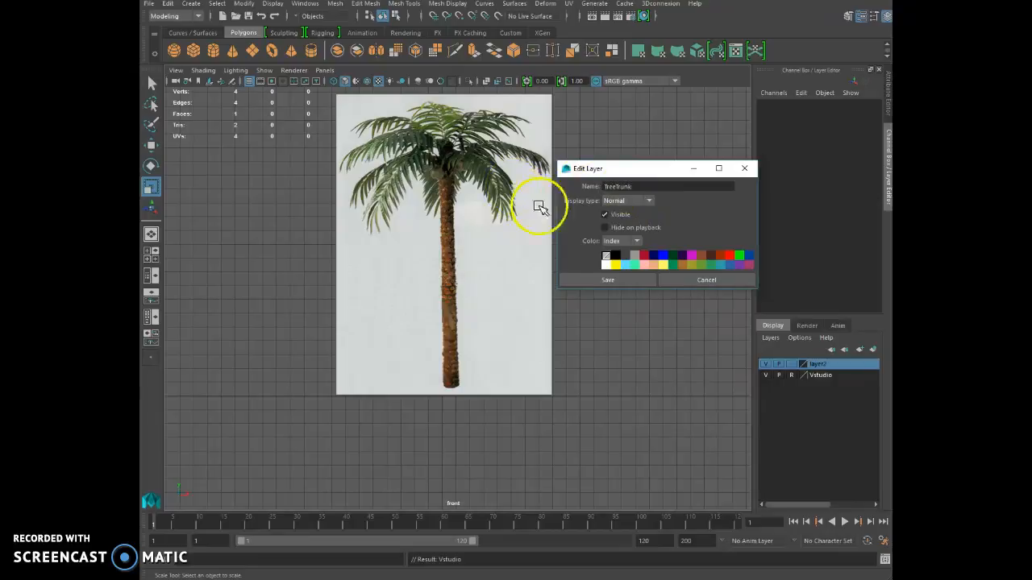
{"action": "left_click", "coordinate": [608, 280]}
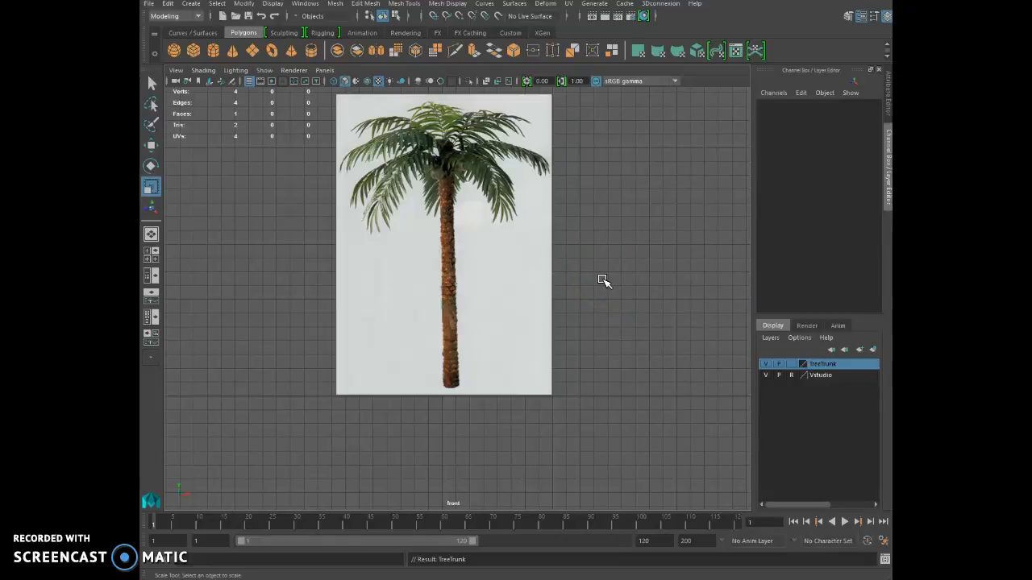
Step: Create a polygon cube about 2.15 wide, 1.54 high and 3.51 deep at the base of the palm image
{"action": "left_click", "coordinate": [214, 51]}
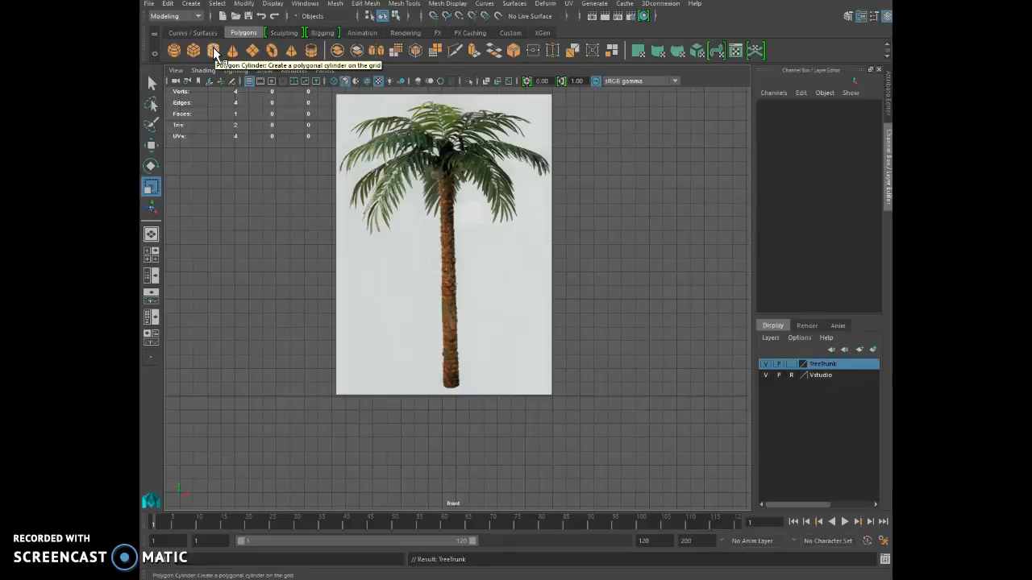
{"action": "left_click", "coordinate": [212, 50]}
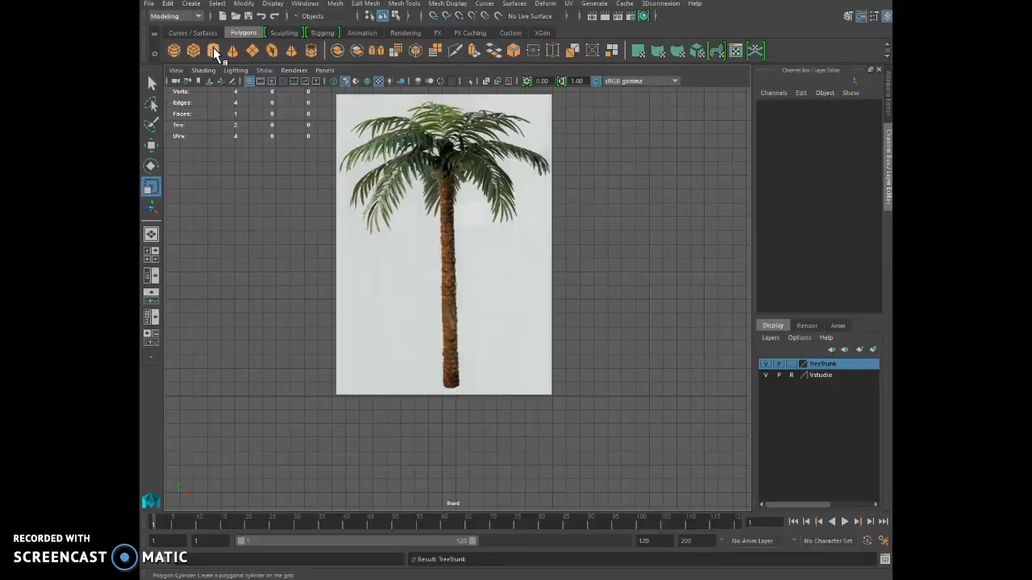
{"action": "left_click", "coordinate": [194, 50]}
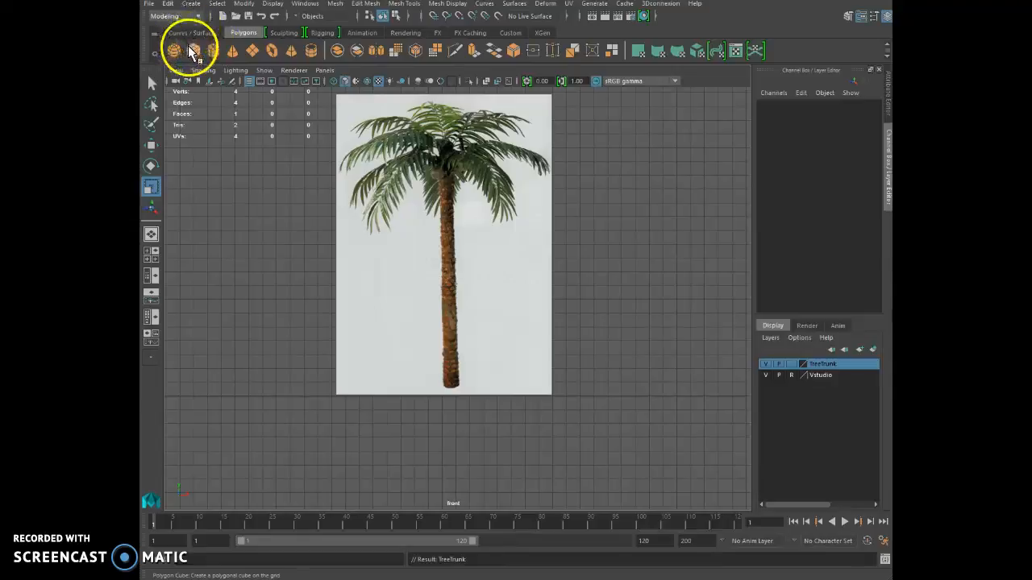
{"action": "key", "text": "space"}
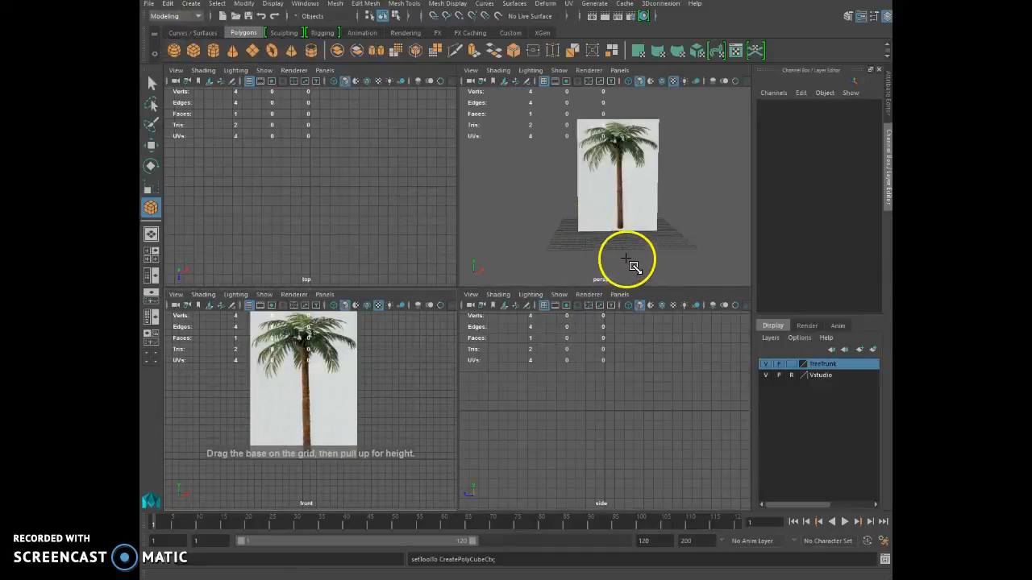
{"action": "mouse_move", "coordinate": [615, 234]}
{"action": "left_mouse_down"}
{"action": "mouse_move", "coordinate": [630, 237]}
{"action": "mouse_move", "coordinate": [625, 226]}
{"action": "left_mouse_up"}
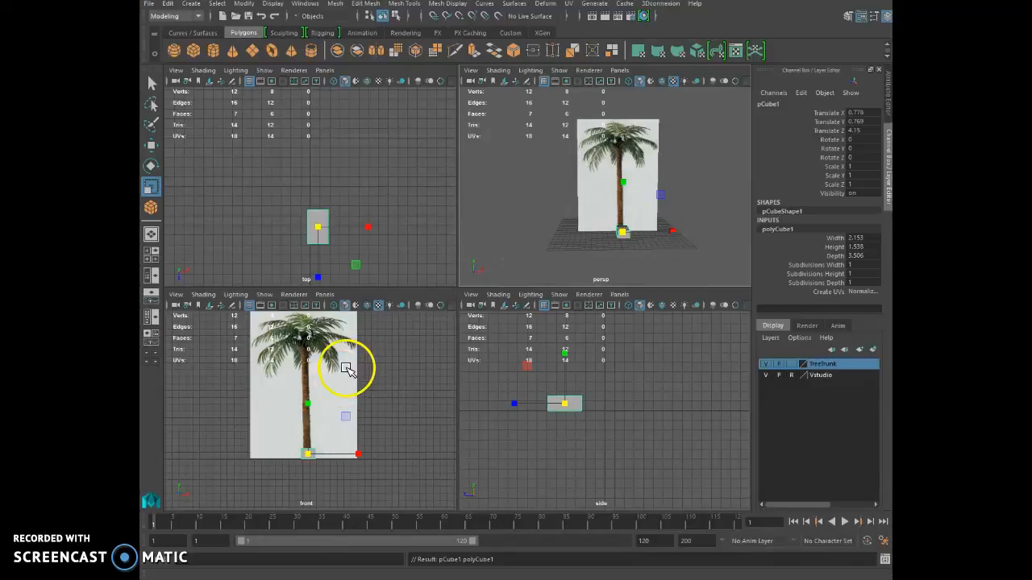
Step: Assign a new Blinn material to the cube, colour it blue and make it mostly transparent
{"action": "scroll", "coordinate": [347, 373], "scroll_direction": "up", "scroll_amount": 3}
{"action": "key", "text": "space"}
{"action": "scroll", "coordinate": [460, 414], "scroll_direction": "down", "scroll_amount": 3}
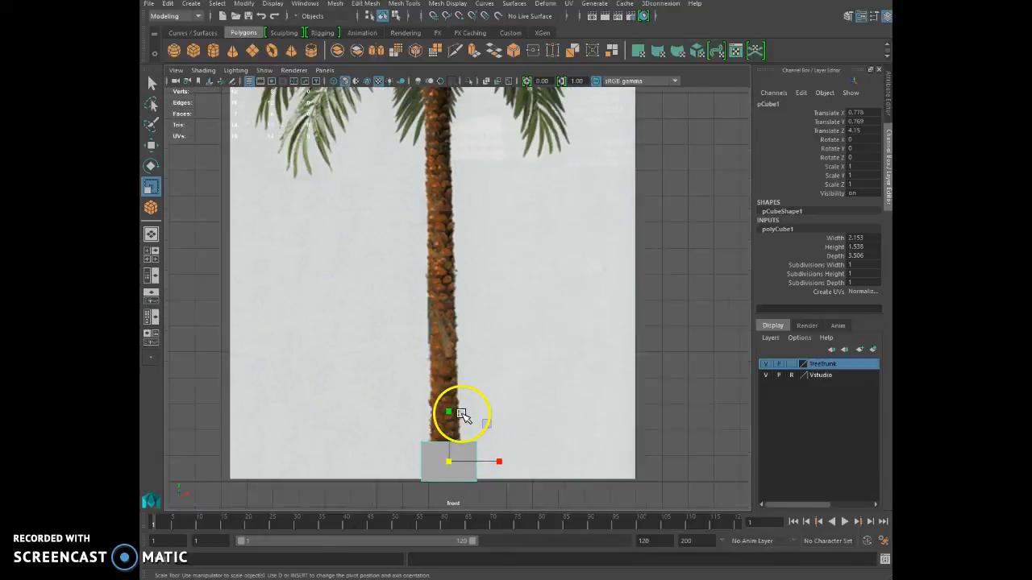
{"action": "scroll", "coordinate": [479, 326], "scroll_direction": "up", "scroll_amount": 5}
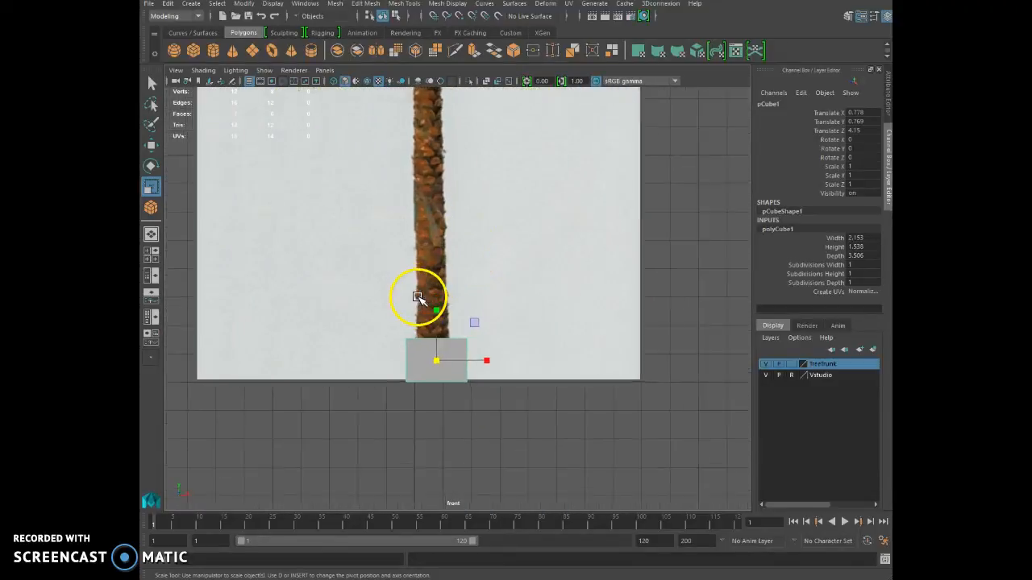
{"action": "right_click_drag", "start_coordinate": [416, 368], "coordinate": [403, 579]}
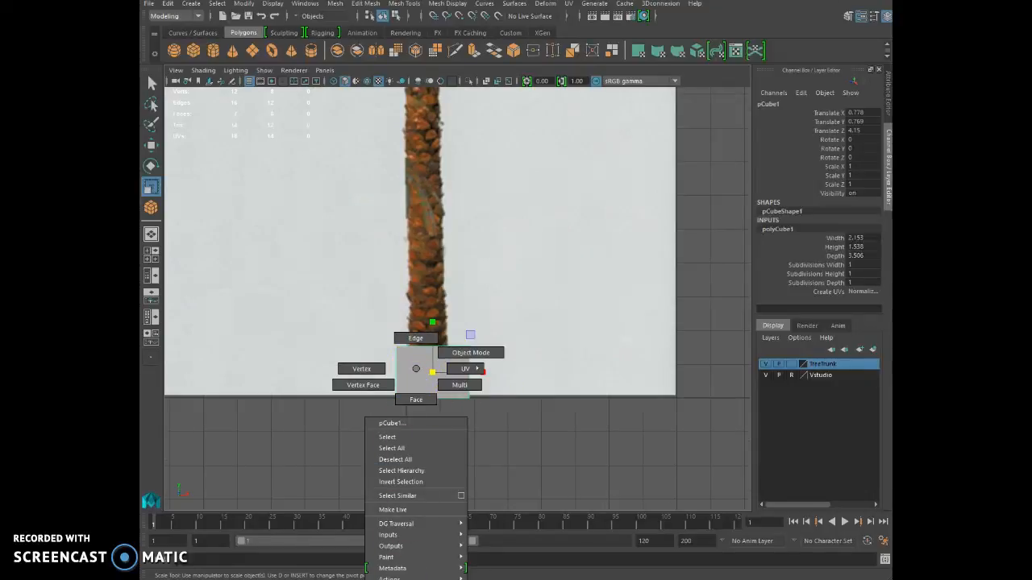
{"action": "right_click_drag", "start_coordinate": [403, 579], "coordinate": [500, 579]}
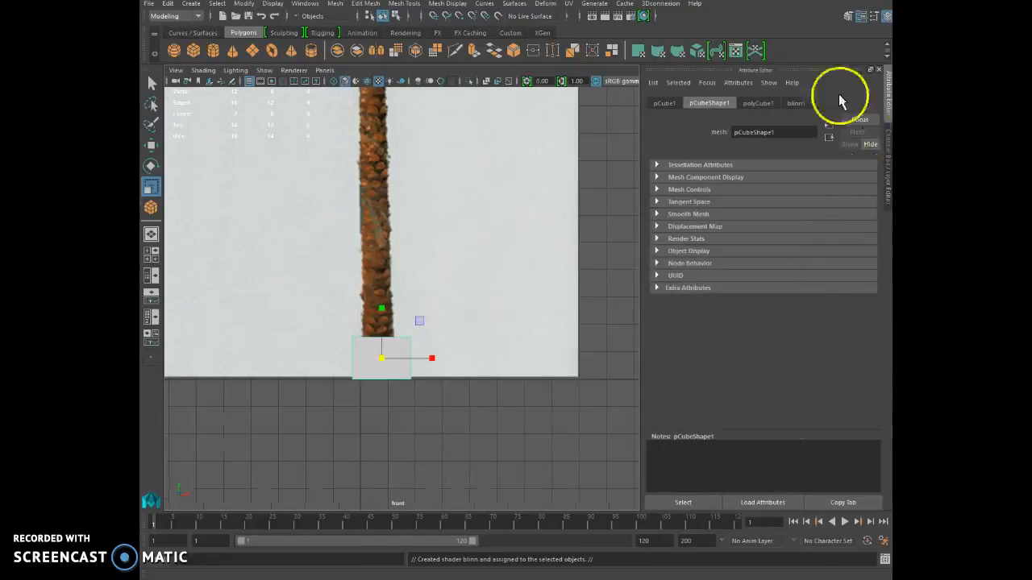
{"action": "left_click", "coordinate": [797, 103]}
{"action": "left_click", "coordinate": [756, 232]}
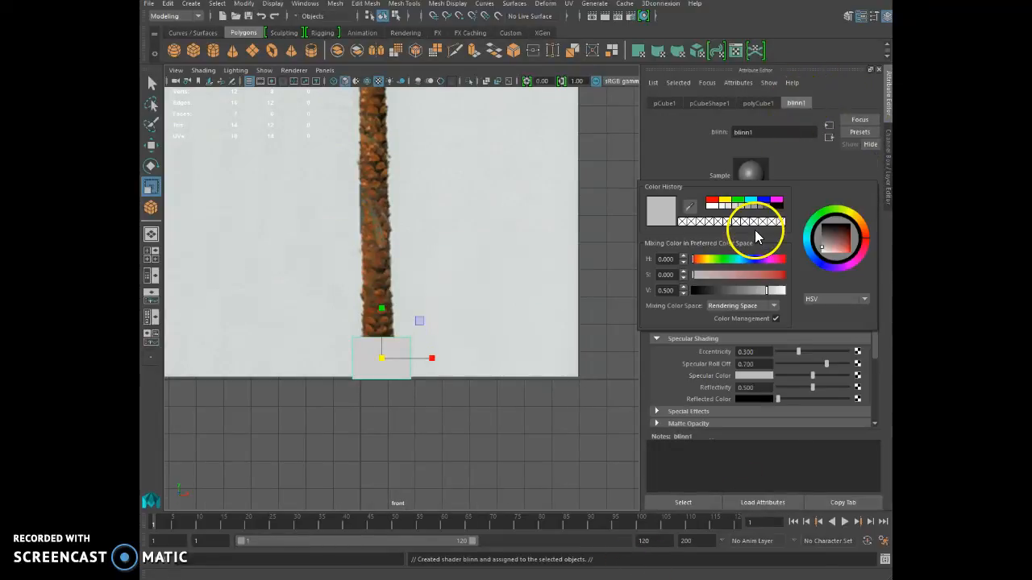
{"action": "left_click", "coordinate": [763, 199]}
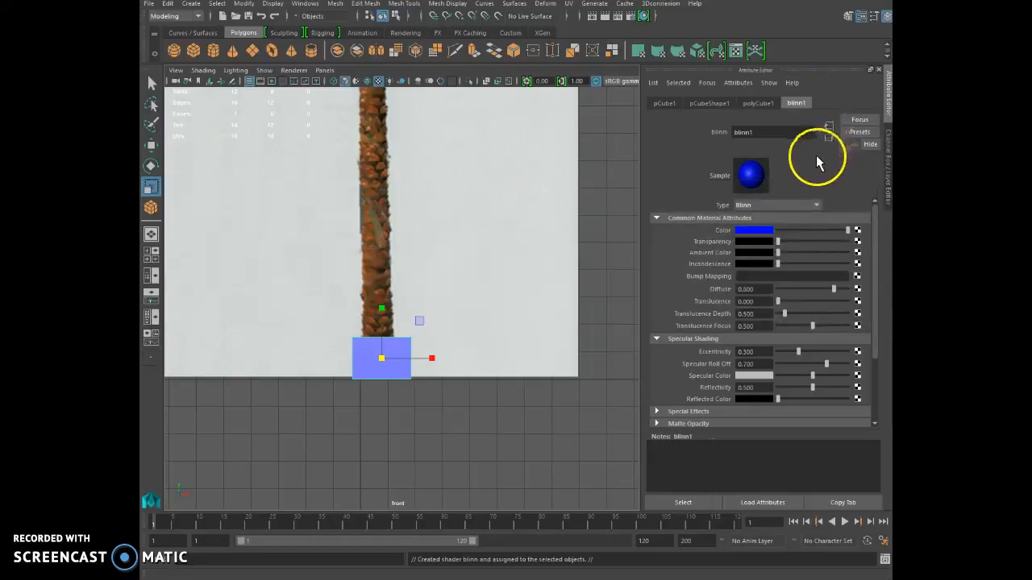
{"action": "left_click_drag", "start_coordinate": [779, 242], "coordinate": [817, 244]}
Step: Move the cube up in the front view so it overlaps the lowest part of the palm trunk
{"action": "scroll", "coordinate": [338, 386], "scroll_direction": "up", "scroll_amount": 4}
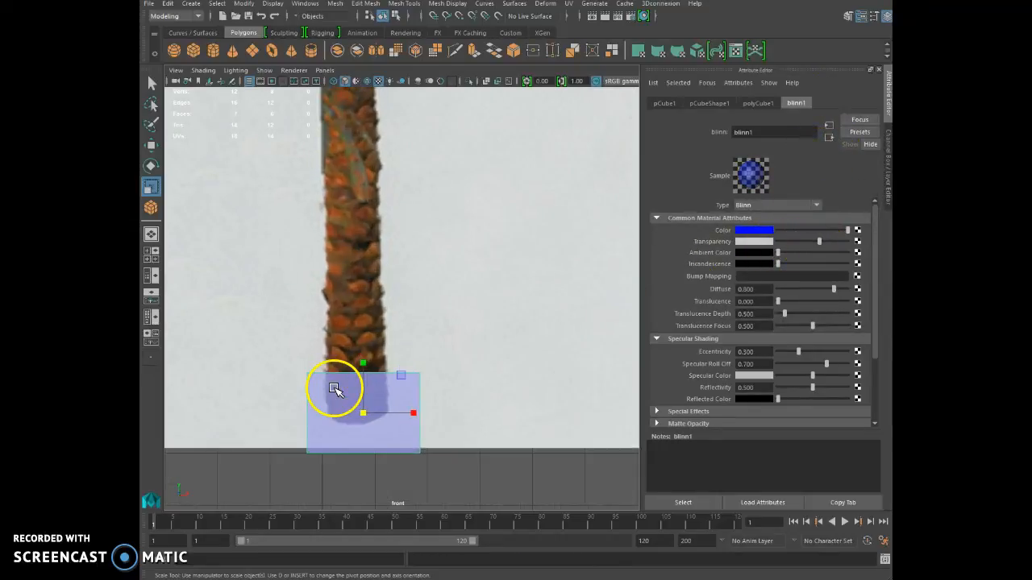
{"action": "left_click", "coordinate": [151, 145]}
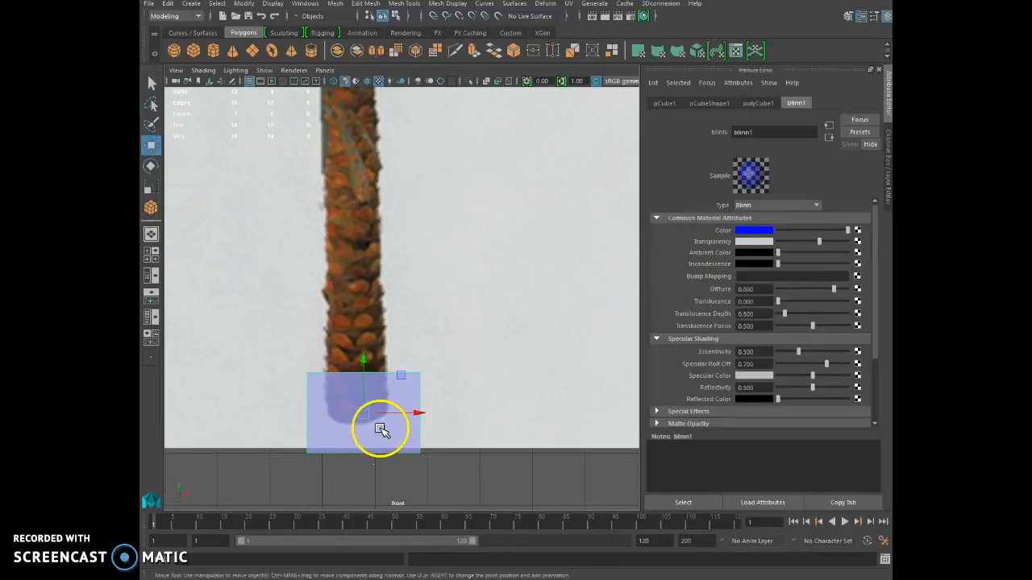
{"action": "left_click_drag", "start_coordinate": [368, 415], "coordinate": [365, 374]}
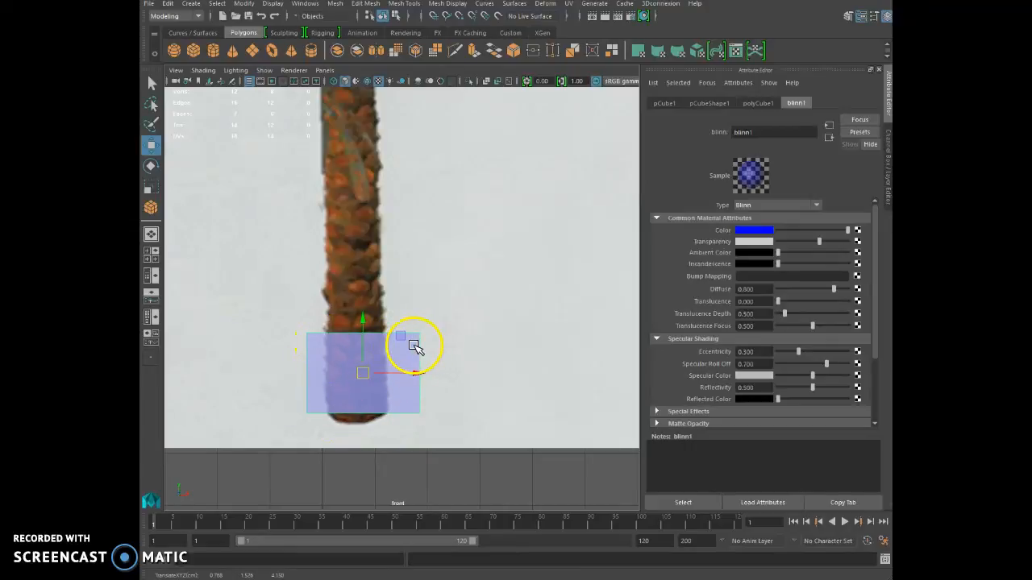
Step: Move the cube's corner vertices in the front view so both sides line up with the trunk's edges
{"action": "right_click_drag", "start_coordinate": [412, 345], "coordinate": [367, 339]}
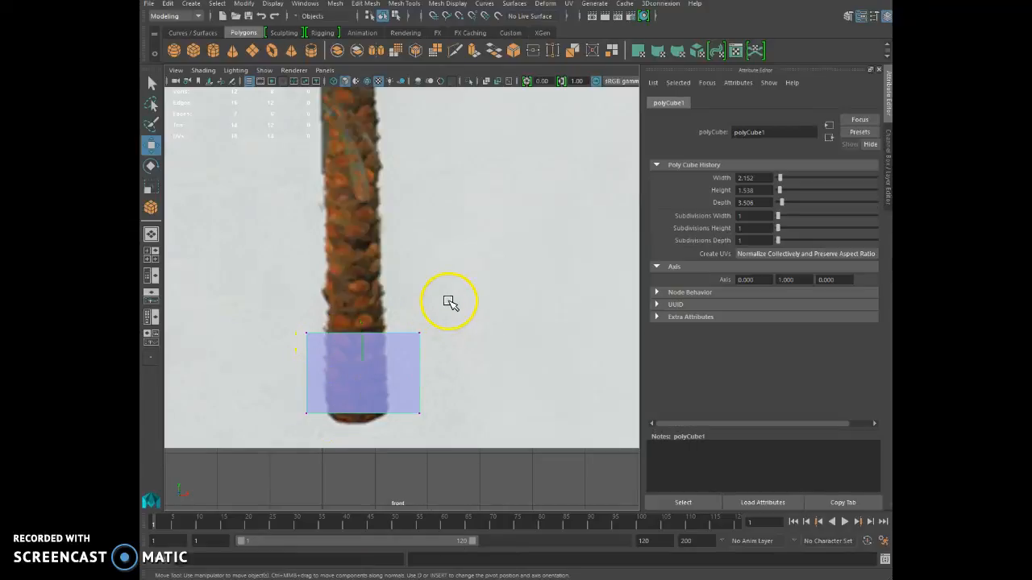
{"action": "left_click", "coordinate": [397, 411]}
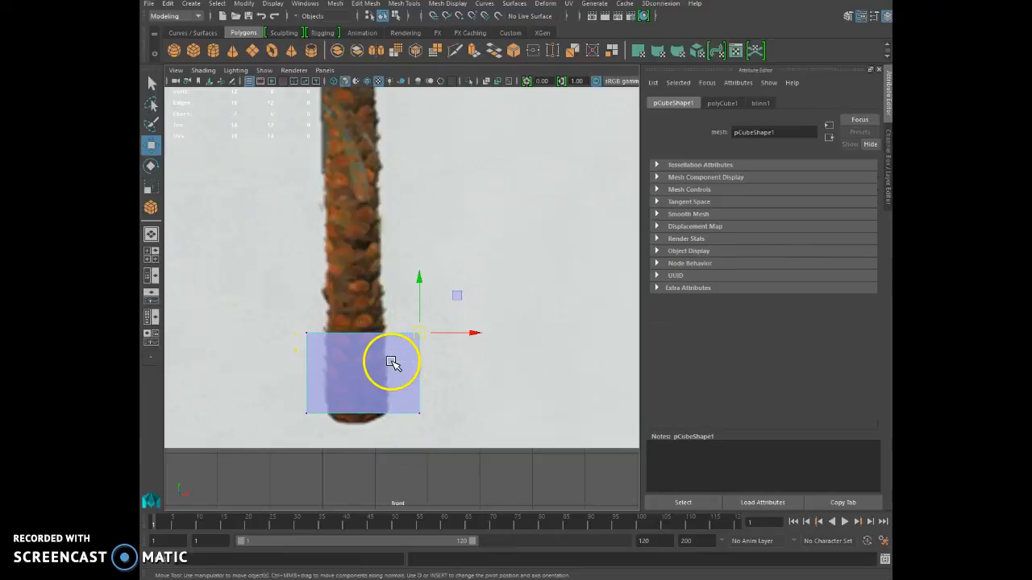
{"action": "left_click_drag", "start_coordinate": [474, 333], "coordinate": [444, 333]}
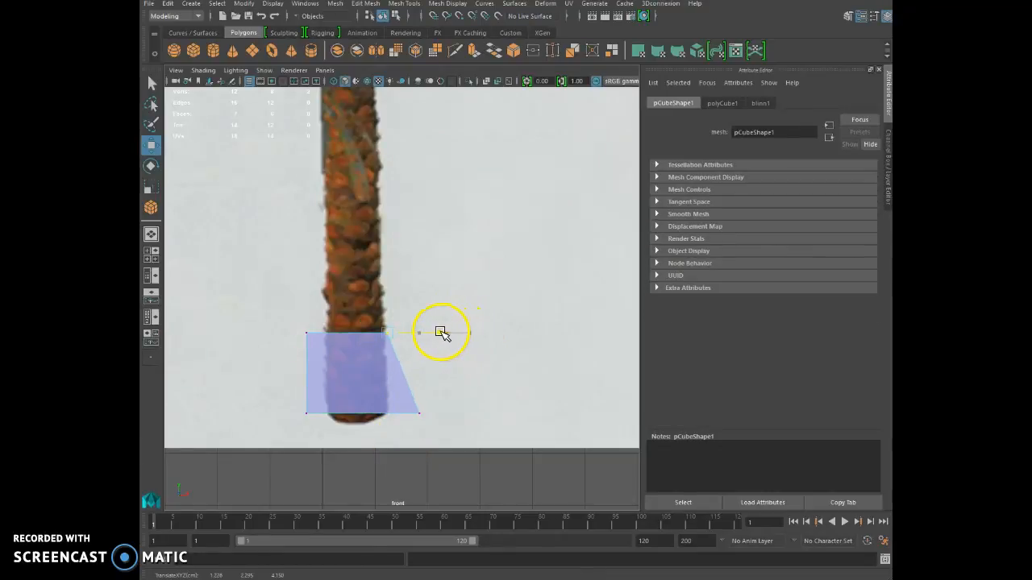
{"action": "left_click_drag", "start_coordinate": [441, 400], "coordinate": [396, 449]}
{"action": "left_click_drag", "start_coordinate": [473, 414], "coordinate": [444, 414]}
{"action": "left_click_drag", "start_coordinate": [276, 315], "coordinate": [361, 332]}
{"action": "left_click_drag", "start_coordinate": [285, 401], "coordinate": [362, 405]}
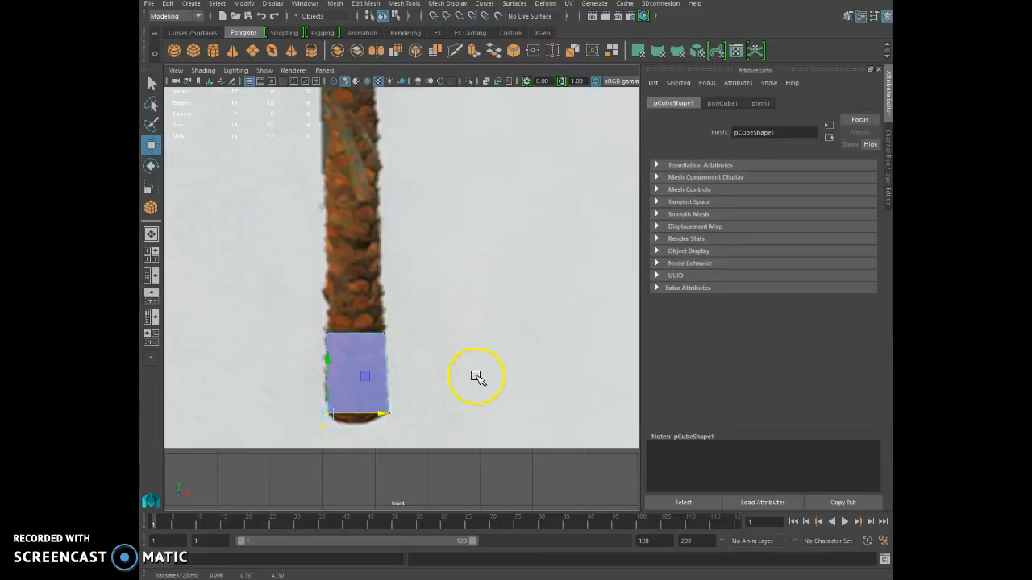
Step: Move the cube's vertices in the perspective view to shorten its depth to roughly match its width
{"action": "key", "text": "space"}
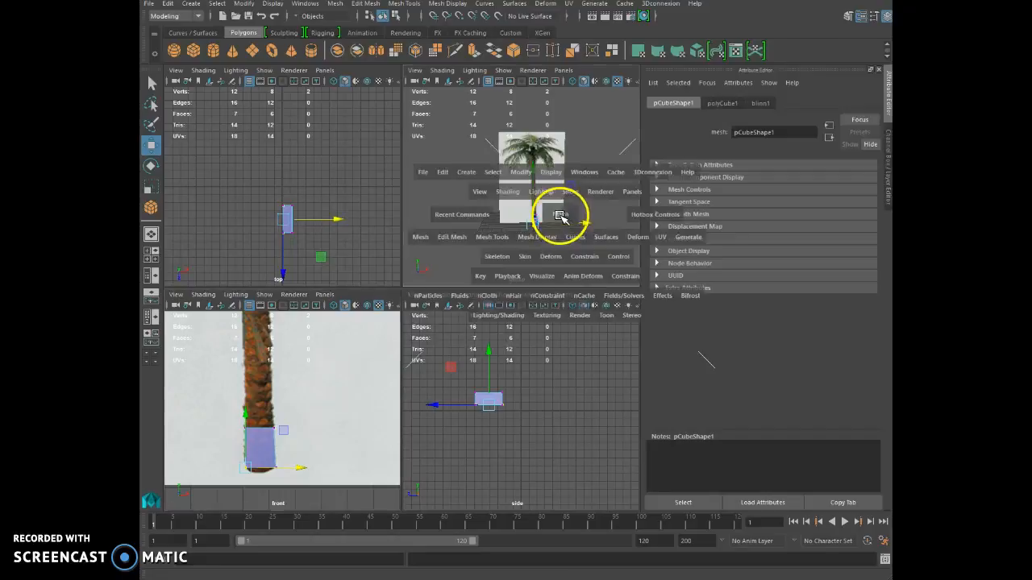
{"action": "key", "text": "space"}
{"action": "scroll", "coordinate": [465, 295], "scroll_direction": "up", "scroll_amount": 5}
{"action": "scroll", "coordinate": [465, 295], "scroll_direction": "down", "scroll_amount": 5}
{"action": "mouse_move", "coordinate": [468, 298]}
{"action": "left_mouse_down", "text": "alt"}
{"action": "mouse_move", "coordinate": [456, 365]}
{"action": "mouse_move", "coordinate": [503, 315]}
{"action": "mouse_move", "coordinate": [408, 233]}
{"action": "mouse_move", "coordinate": [413, 287]}
{"action": "mouse_move", "coordinate": [428, 270]}
{"action": "mouse_move", "coordinate": [481, 291]}
{"action": "left_mouse_up", "text": "alt"}
{"action": "left_click_drag", "start_coordinate": [447, 366], "coordinate": [446, 367]}
{"action": "left_click_drag", "start_coordinate": [510, 324], "coordinate": [461, 364]}
{"action": "left_click", "coordinate": [449, 378]}
Step: Extrude the cube's top face by 2.53 up along the palm trunk in the front view
{"action": "right_click", "coordinate": [462, 368]}
{"action": "left_click", "coordinate": [461, 397]}
{"action": "left_click", "coordinate": [460, 369]}
{"action": "scroll", "coordinate": [557, 385], "scroll_direction": "down", "scroll_amount": 5}
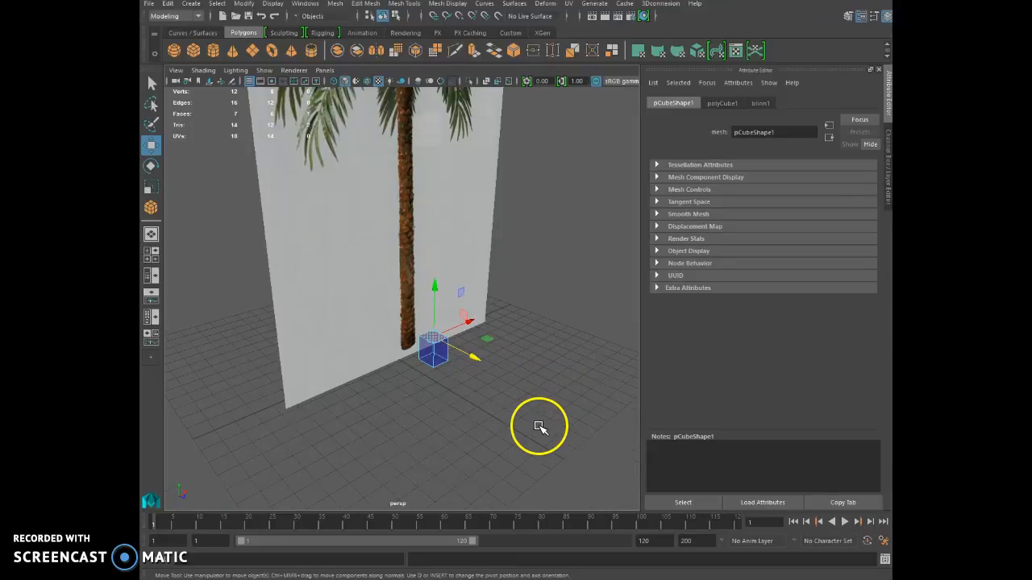
{"action": "key", "text": "space"}
{"action": "key", "text": "space"}
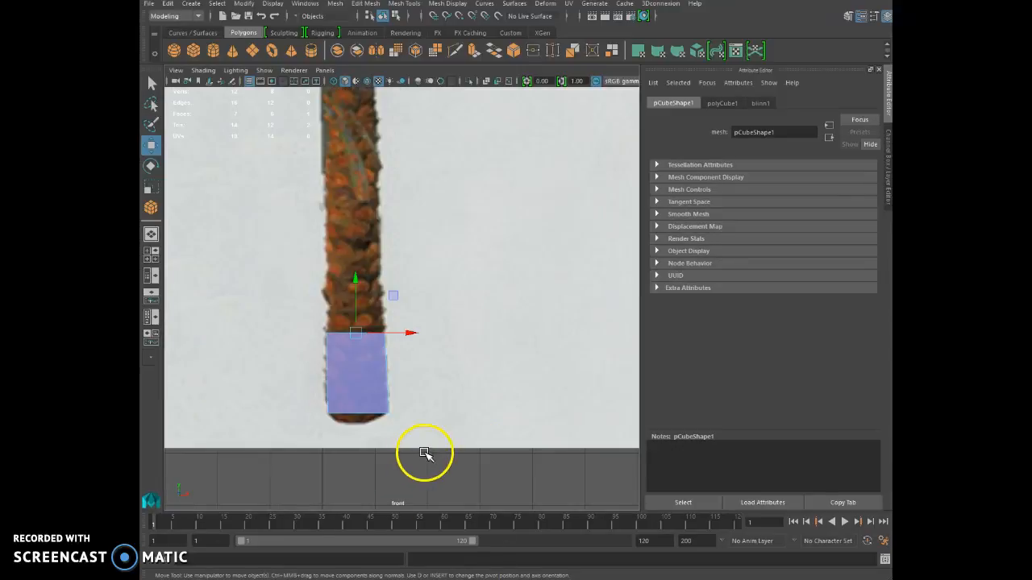
{"action": "scroll", "coordinate": [458, 476], "scroll_direction": "down", "scroll_amount": 5}
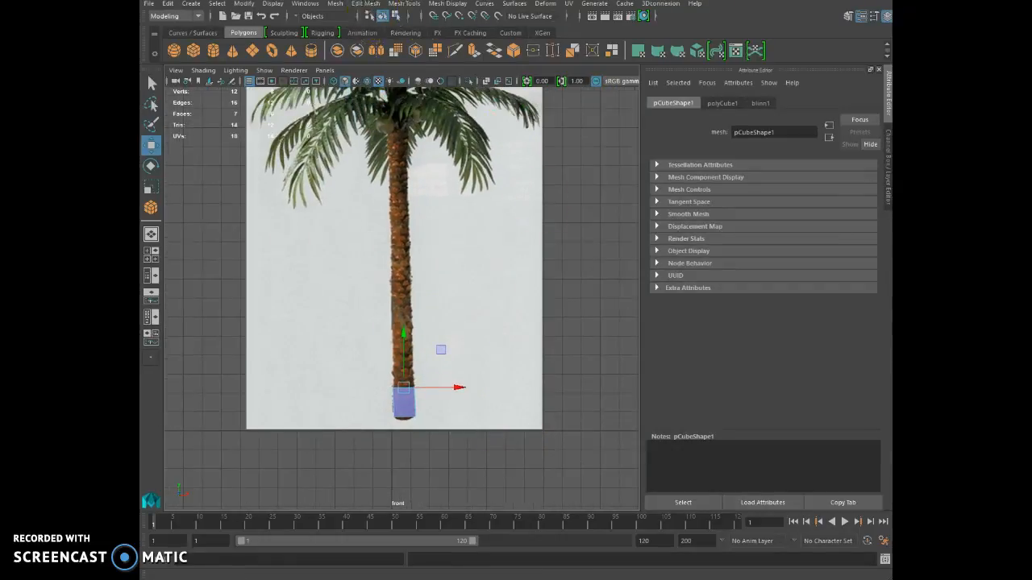
{"action": "left_click", "coordinate": [398, 7]}
{"action": "mouse_move", "coordinate": [374, 11]}
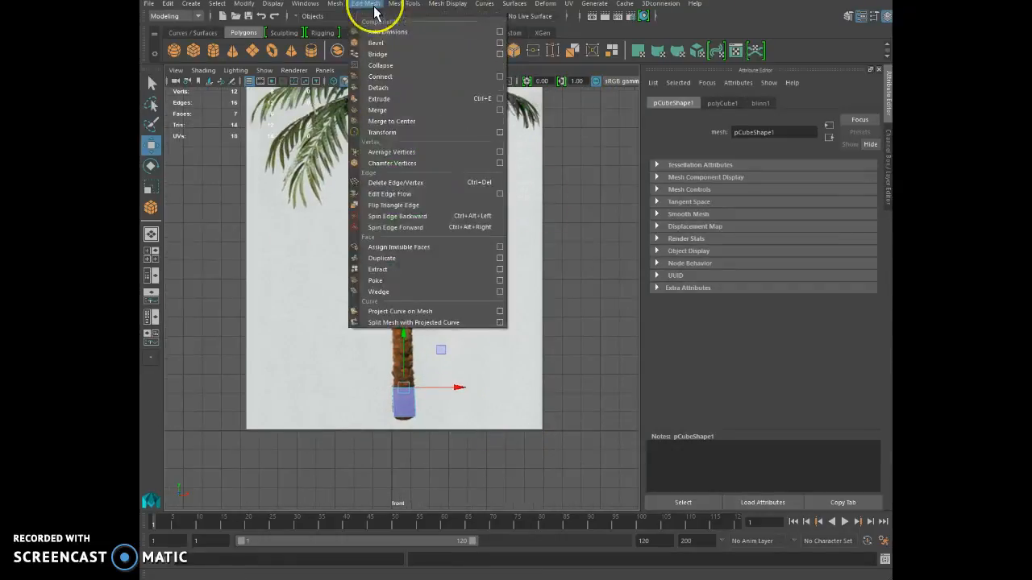
{"action": "left_click", "coordinate": [379, 98]}
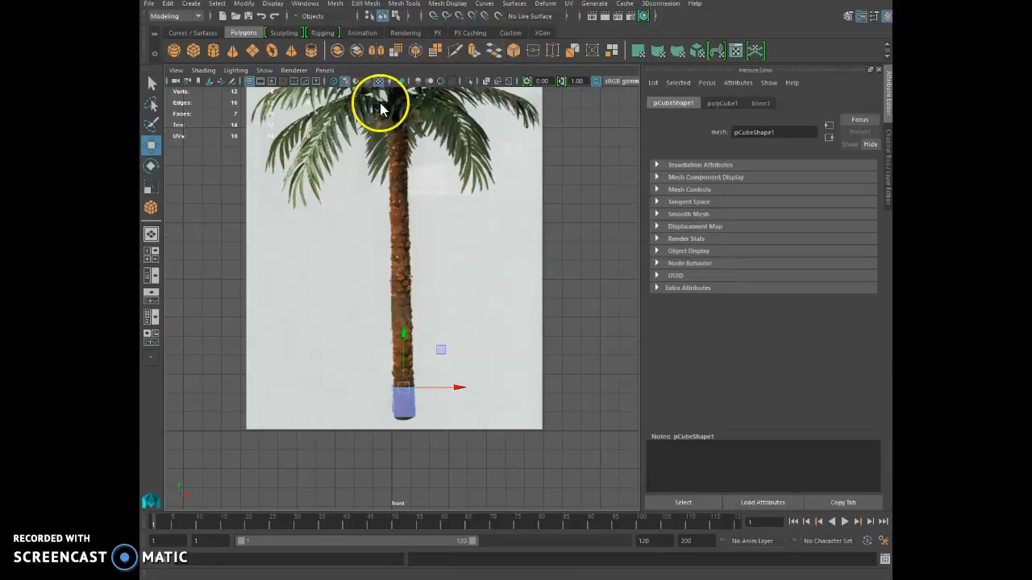
{"action": "scroll", "coordinate": [442, 355], "scroll_direction": "up", "scroll_amount": 4}
{"action": "left_click_drag", "start_coordinate": [407, 420], "coordinate": [408, 339]}
{"action": "scroll", "coordinate": [435, 390], "scroll_direction": "up", "scroll_amount": 3}
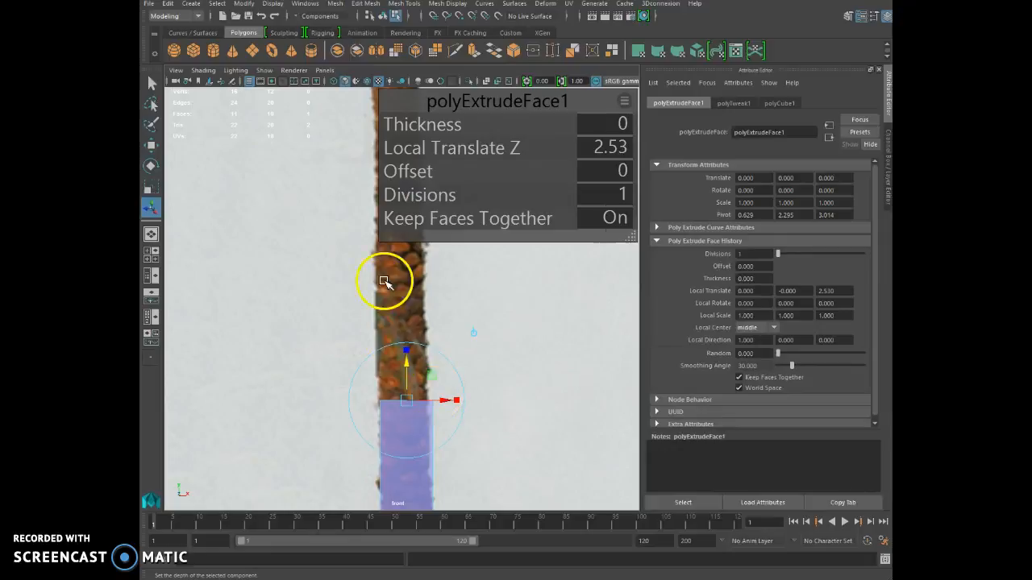
Step: Shift the extruded top face by -0.078 in local X and scale it uniformly to 0.95 to match the trunk's width
{"action": "scroll", "coordinate": [461, 430], "scroll_direction": "down", "scroll_amount": 4}
{"action": "scroll", "coordinate": [536, 370], "scroll_direction": "up", "scroll_amount": 4}
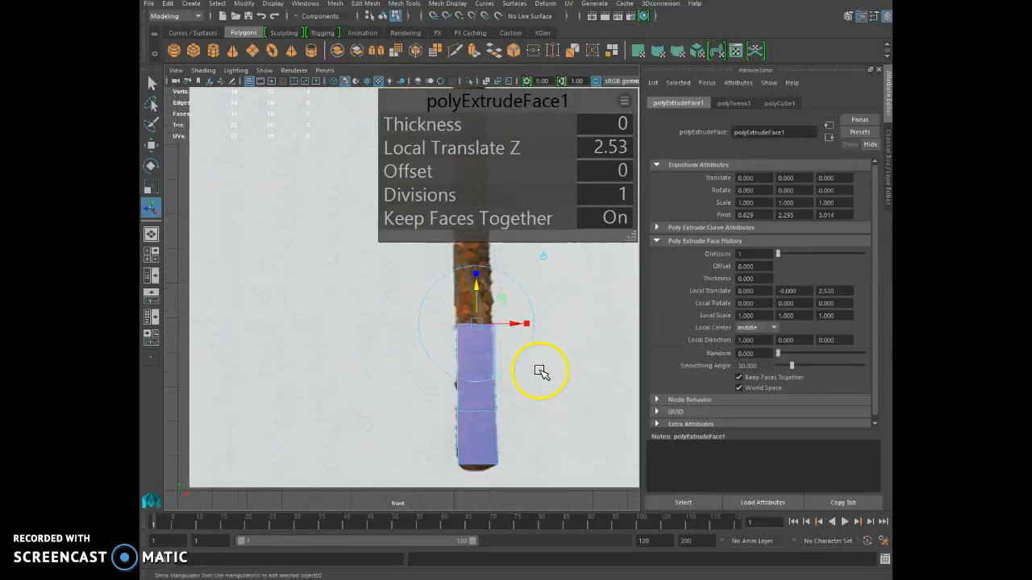
{"action": "left_click_drag", "start_coordinate": [522, 326], "coordinate": [478, 324]}
{"action": "left_click", "coordinate": [528, 325]}
{"action": "scroll", "coordinate": [509, 364], "scroll_direction": "down", "scroll_amount": 2}
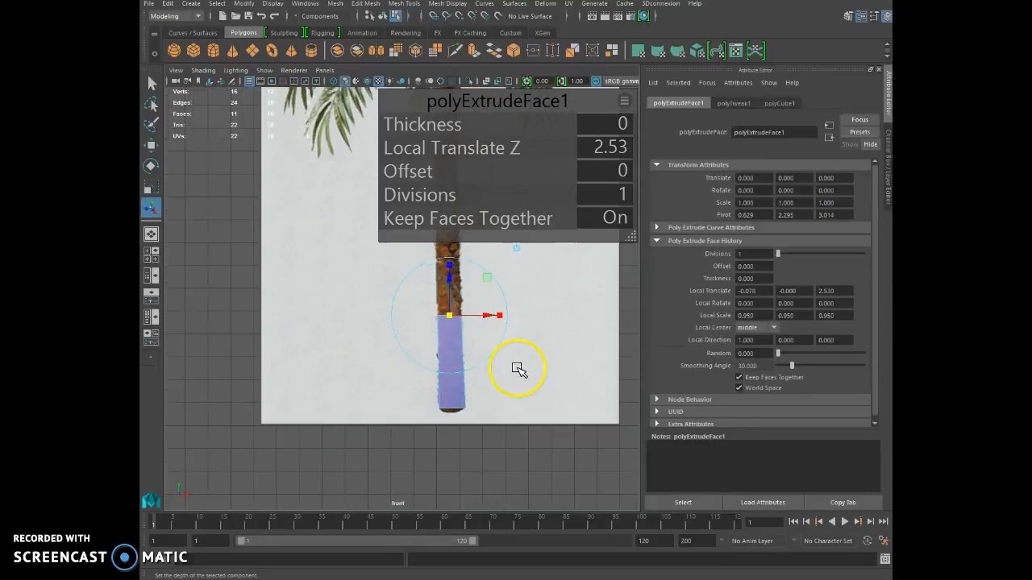
Step: Extrude the top face again by 4.652 to continue the mesh up the trunk
{"action": "key", "text": "ctrl+e"}
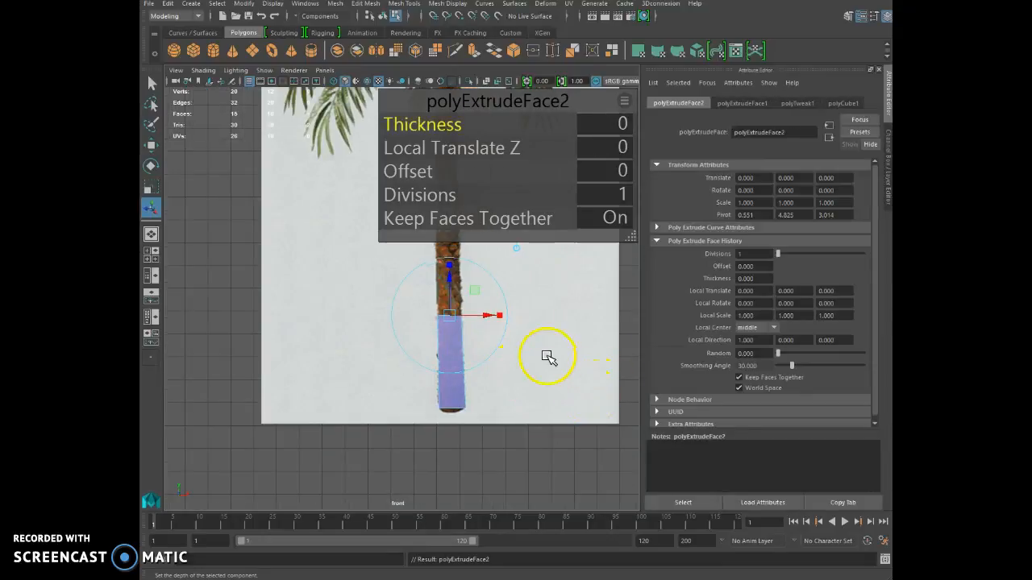
{"action": "right_click_drag", "start_coordinate": [547, 348], "coordinate": [588, 136], "text": "alt"}
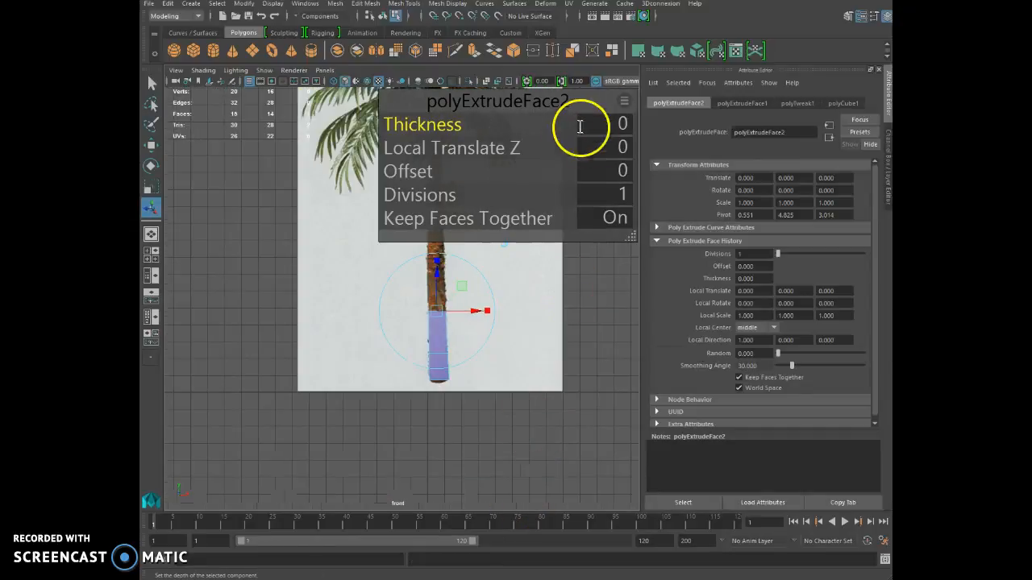
{"action": "right_click_drag", "start_coordinate": [532, 306], "coordinate": [502, 395], "text": "alt"}
{"action": "left_click_drag", "start_coordinate": [413, 346], "coordinate": [415, 270]}
{"action": "scroll", "coordinate": [490, 407], "scroll_direction": "down", "scroll_amount": 2}
{"action": "scroll", "coordinate": [493, 393], "scroll_direction": "up", "scroll_amount": 4}
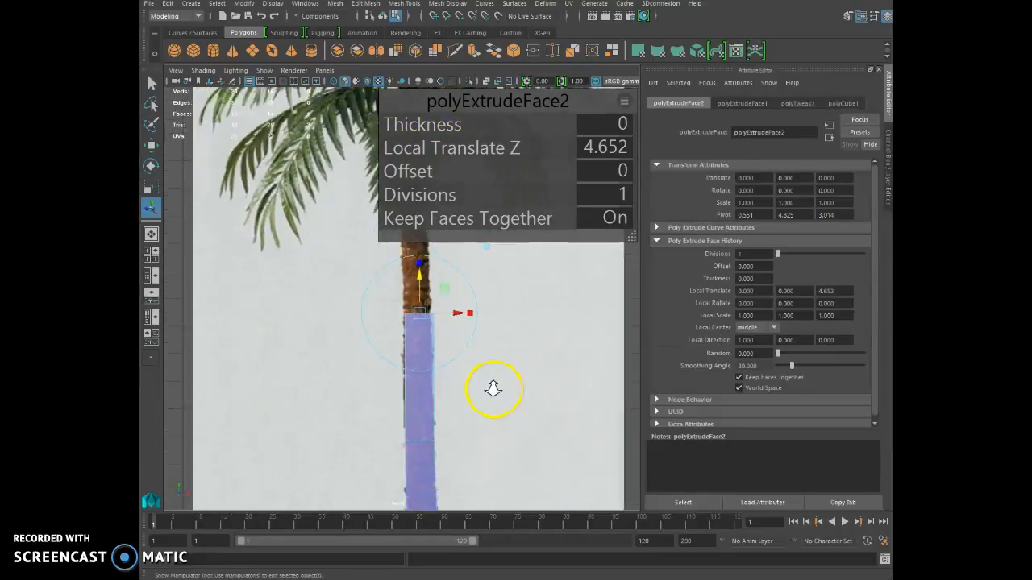
Step: Offset the second extrusion's top face by -0.106 in local X and scale it uniformly to 0.933
{"action": "left_click_drag", "start_coordinate": [474, 323], "coordinate": [470, 323]}
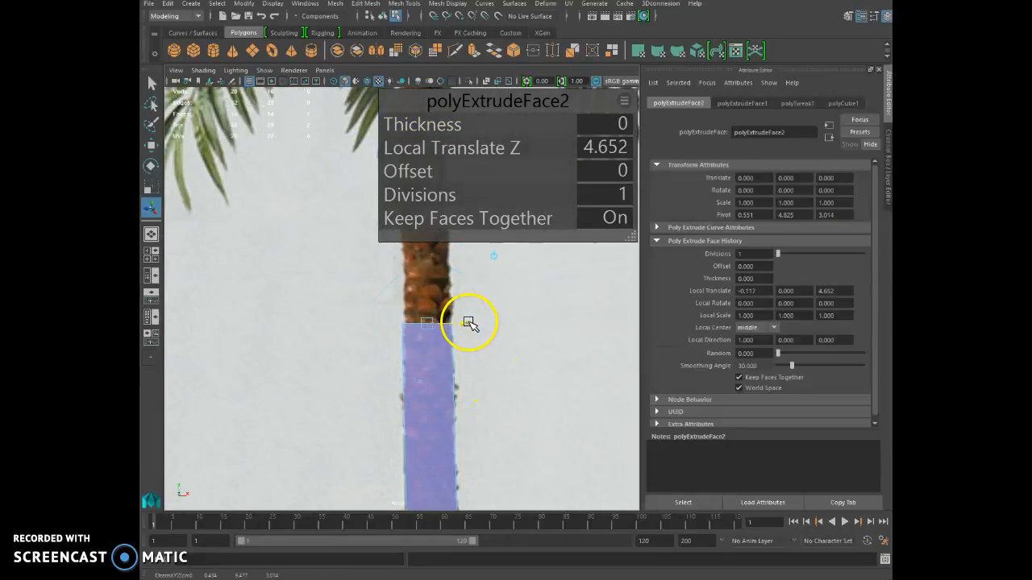
{"action": "scroll", "coordinate": [472, 335], "scroll_direction": "down", "scroll_amount": 3}
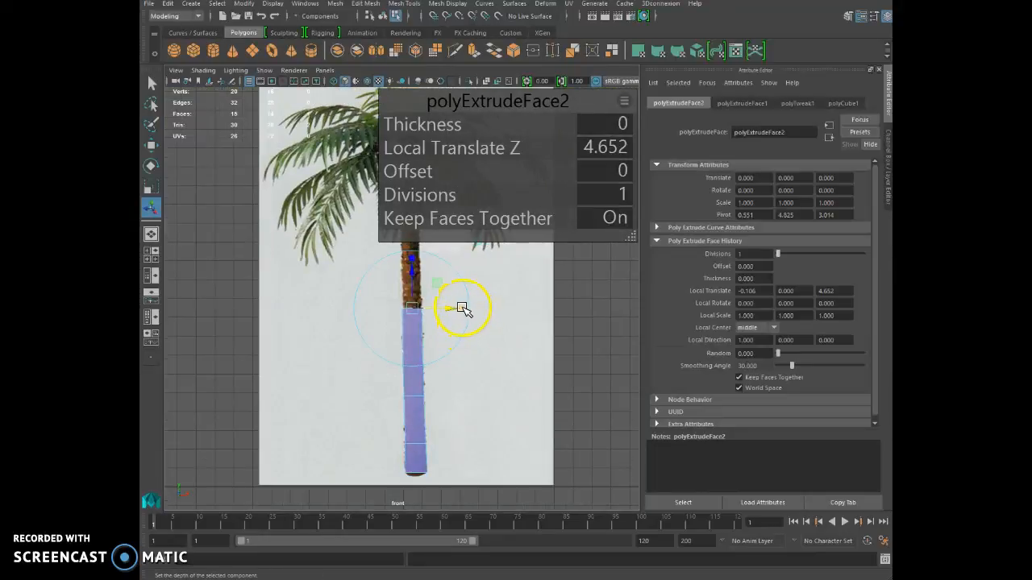
{"action": "left_click_drag", "start_coordinate": [413, 308], "coordinate": [412, 309]}
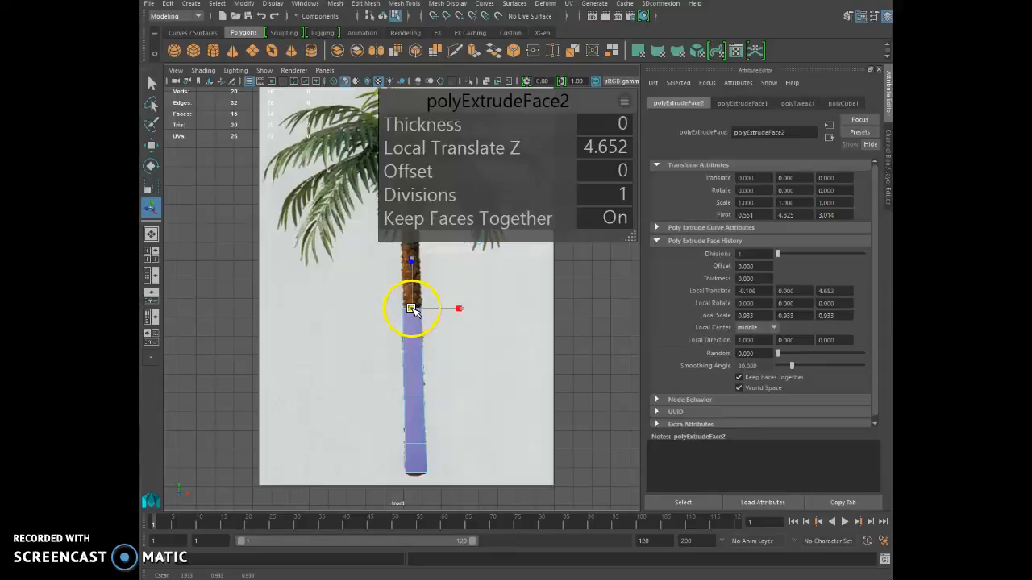
Step: Extrude a third trunk section 4.125 high and shift its top face by -0.096 in local X to follow the trunk
{"action": "middle_click_drag", "start_coordinate": [503, 406], "coordinate": [504, 494], "text": "alt"}
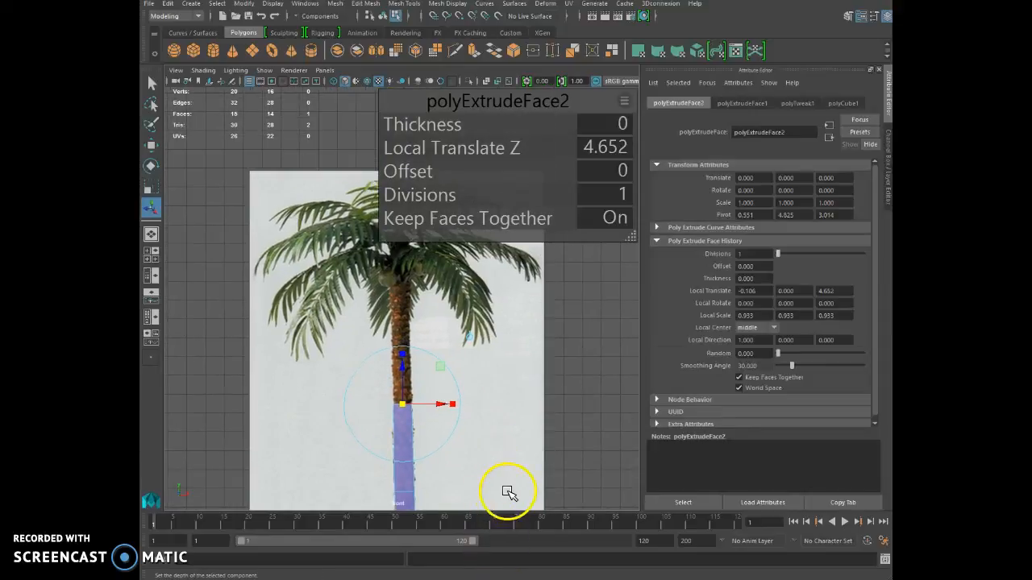
{"action": "key", "text": "ctrl+e"}
{"action": "left_click_drag", "start_coordinate": [408, 369], "coordinate": [409, 295]}
{"action": "right_click_drag", "start_coordinate": [409, 296], "coordinate": [438, 369], "text": "alt"}
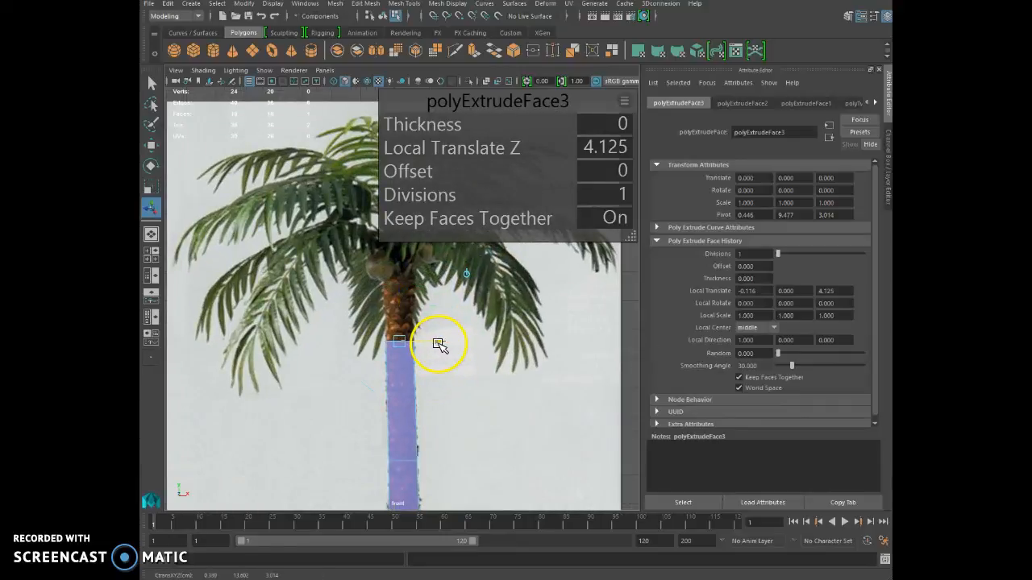
{"action": "right_click_drag", "start_coordinate": [439, 345], "coordinate": [388, 269], "text": "alt"}
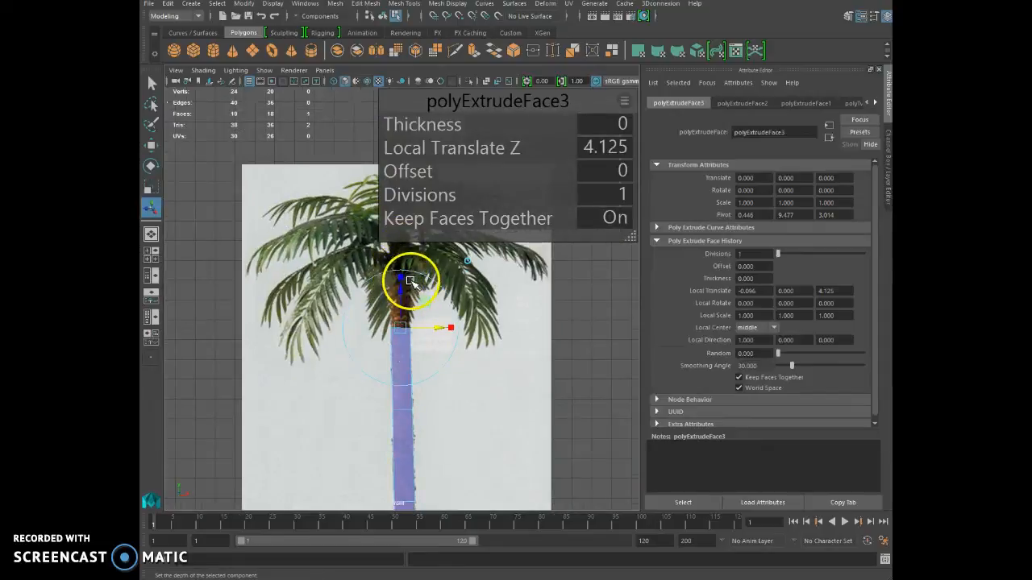
Step: Extrude two short sections beneath the palm crown, making the second 0.734 high and flaring its top face to a scale of 1.417
{"action": "key", "text": "ctrl+e"}
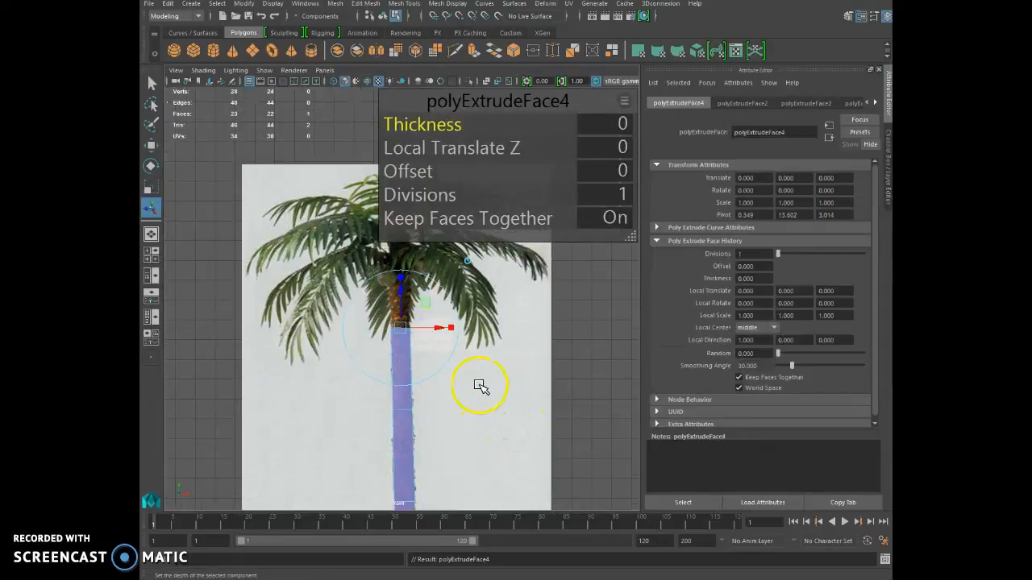
{"action": "left_click_drag", "start_coordinate": [404, 300], "coordinate": [401, 300]}
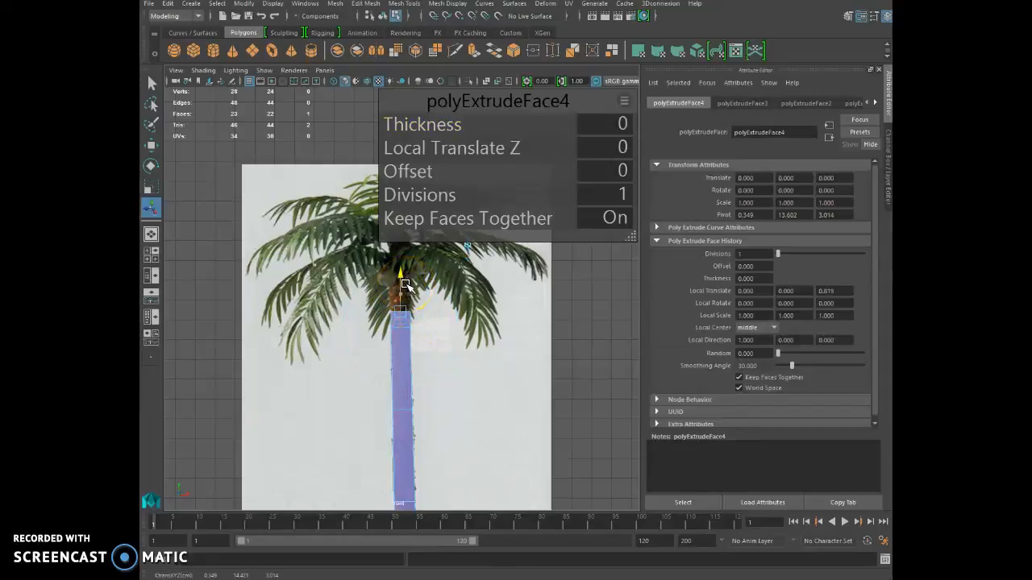
{"action": "key", "text": "ctrl+e"}
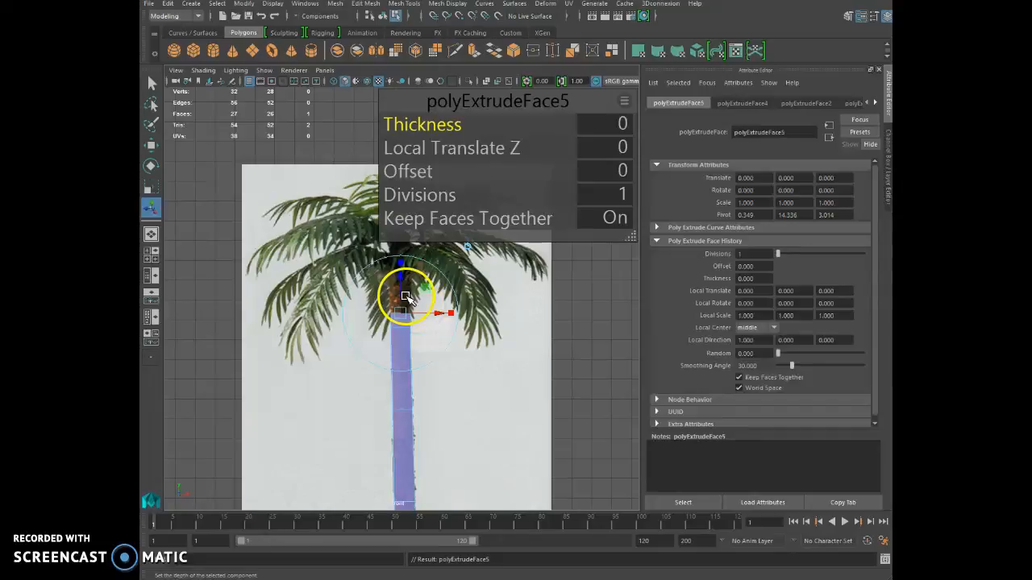
{"action": "left_click", "coordinate": [402, 294]}
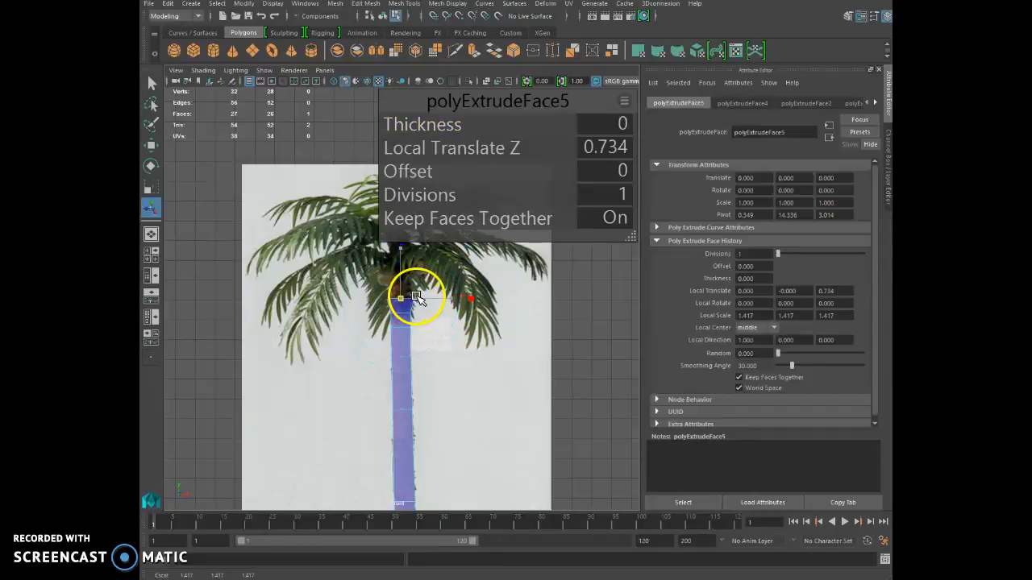
Step: Extrude two more sections into the crown, making the last one 1.186 high and tapering its top face to a scale of 0.683
{"action": "key", "text": "ctrl+e"}
{"action": "left_click_drag", "start_coordinate": [403, 285], "coordinate": [406, 278]}
{"action": "key", "text": "ctrl+e"}
{"action": "left_click_drag", "start_coordinate": [401, 265], "coordinate": [404, 251]}
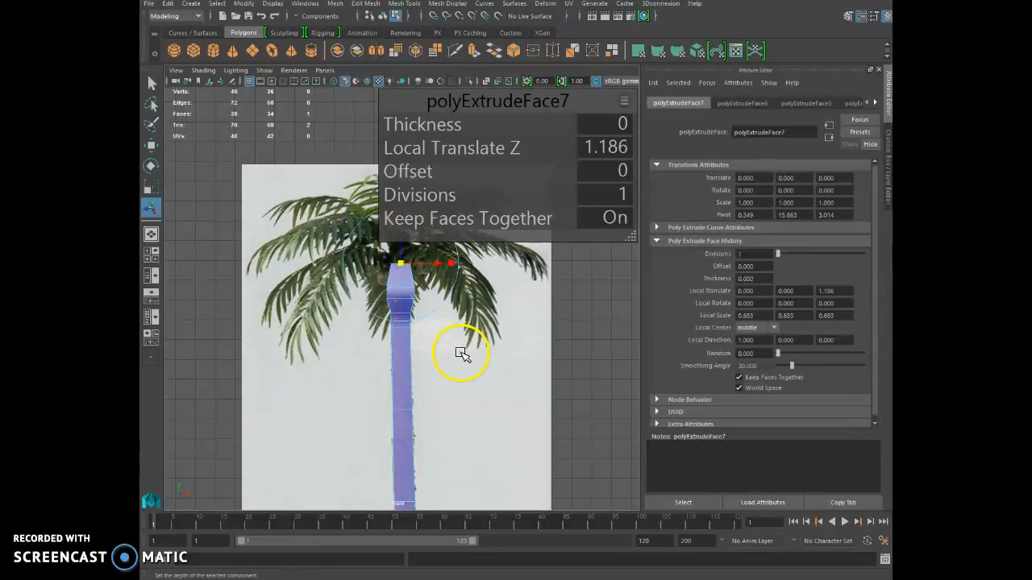
{"action": "left_click", "coordinate": [530, 392]}
Step: Insert two lengthwise edge loops in the perspective view, one down the middle of the trunk's front and one down its side
{"action": "key", "text": "space"}
{"action": "key", "text": "space"}
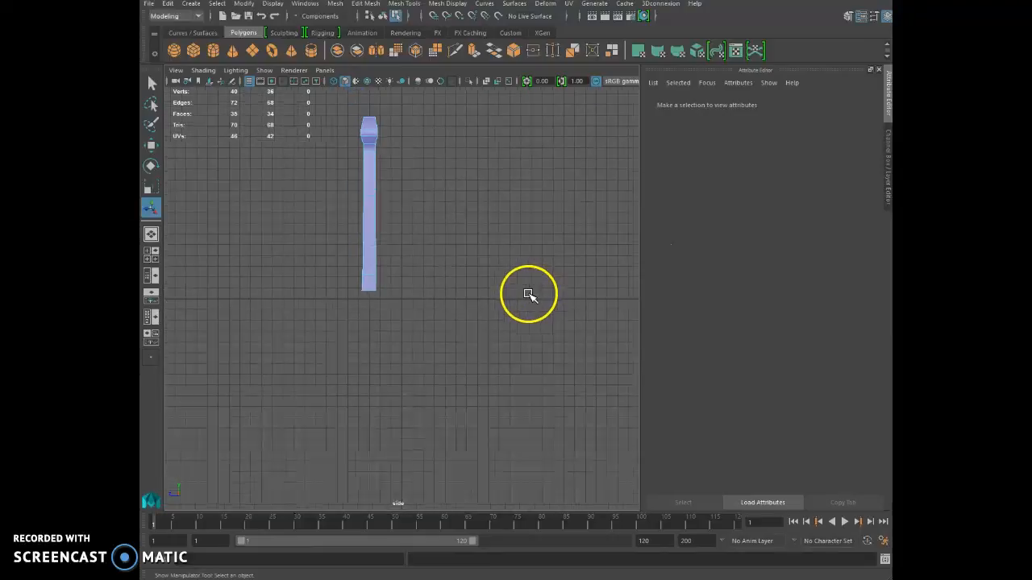
{"action": "key", "text": "space"}
{"action": "key", "text": "space"}
{"action": "left_click_drag", "start_coordinate": [522, 278], "coordinate": [438, 317], "text": "alt"}
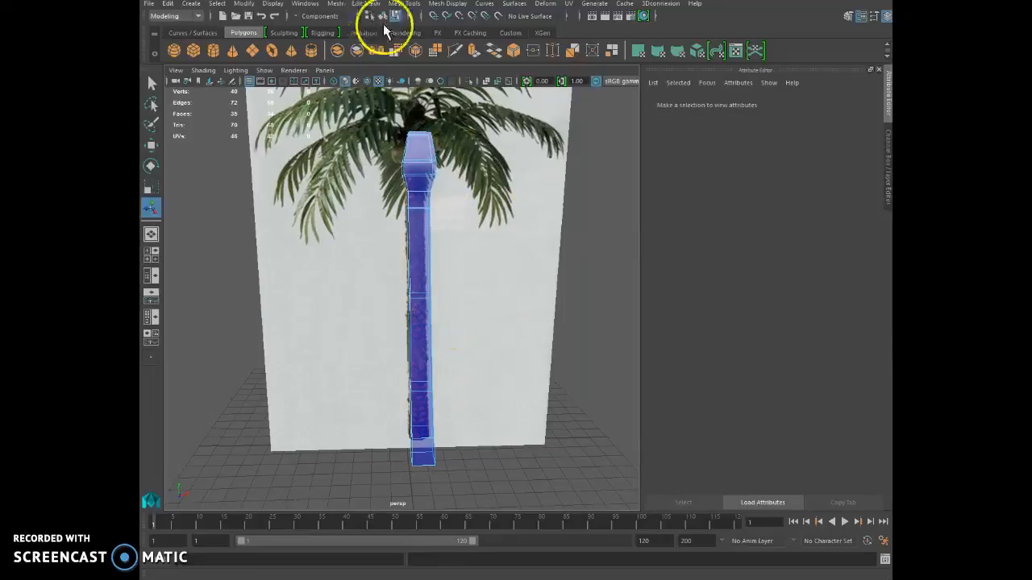
{"action": "left_click", "coordinate": [404, 4]}
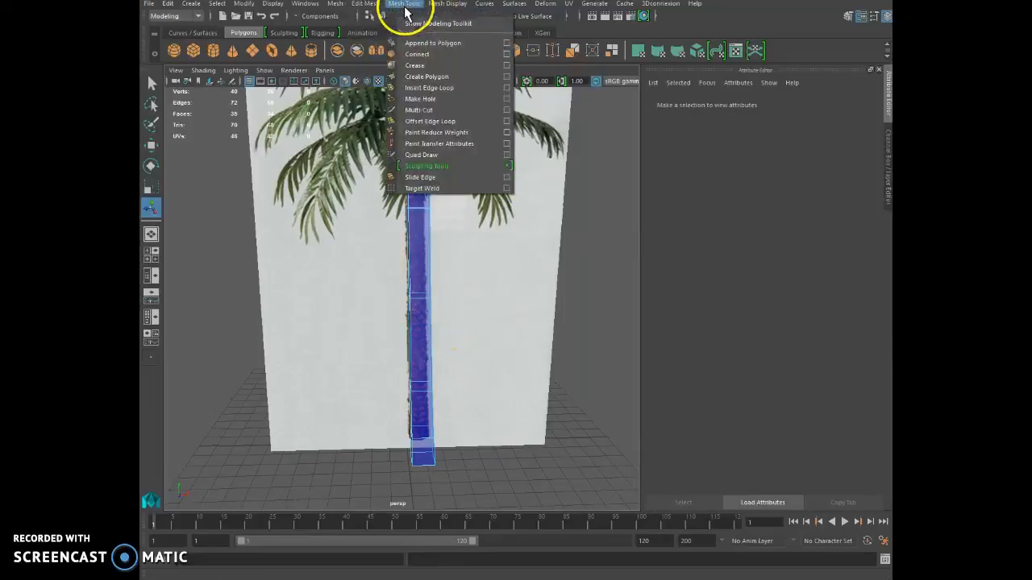
{"action": "left_click", "coordinate": [426, 88]}
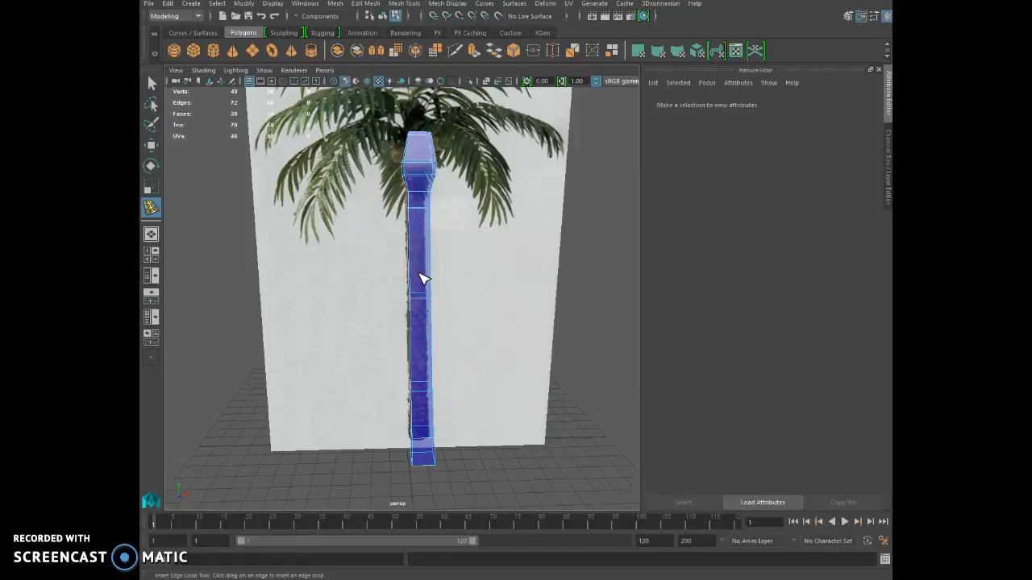
{"action": "left_click", "coordinate": [420, 299]}
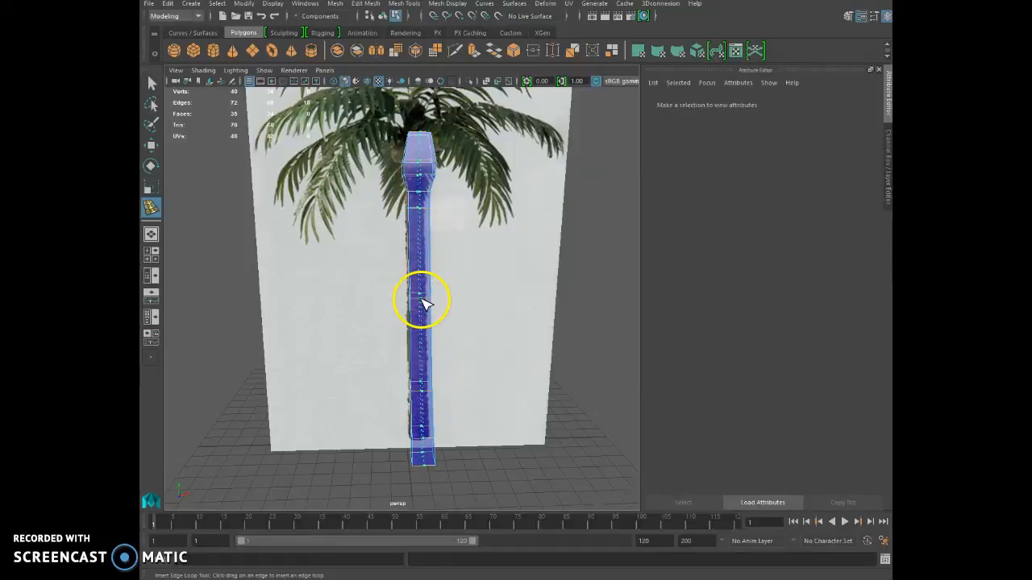
{"action": "left_click_drag", "start_coordinate": [472, 391], "coordinate": [512, 350], "text": "alt"}
{"action": "left_click", "coordinate": [464, 285]}
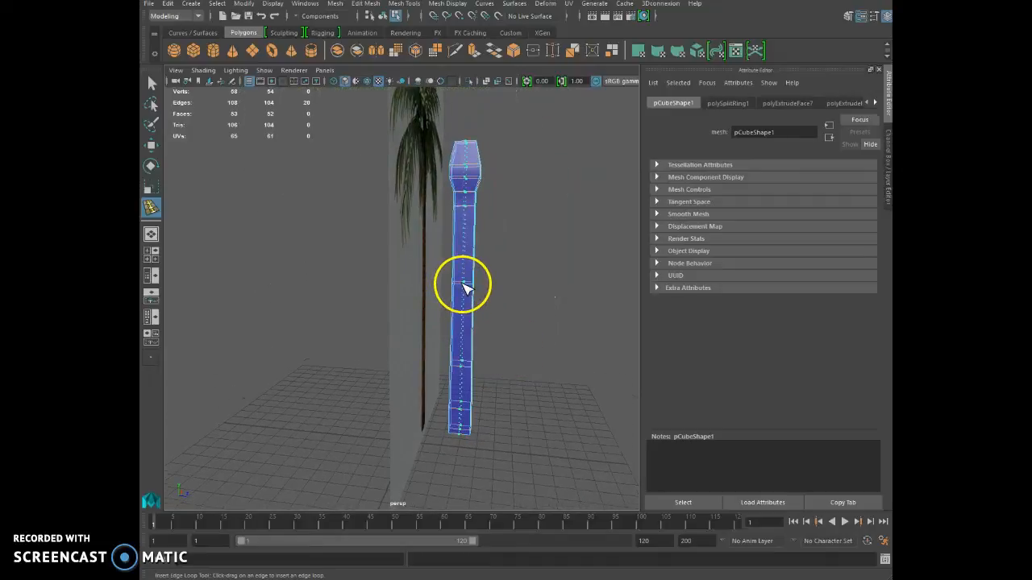
{"action": "left_click_drag", "start_coordinate": [537, 299], "coordinate": [488, 364], "text": "alt"}
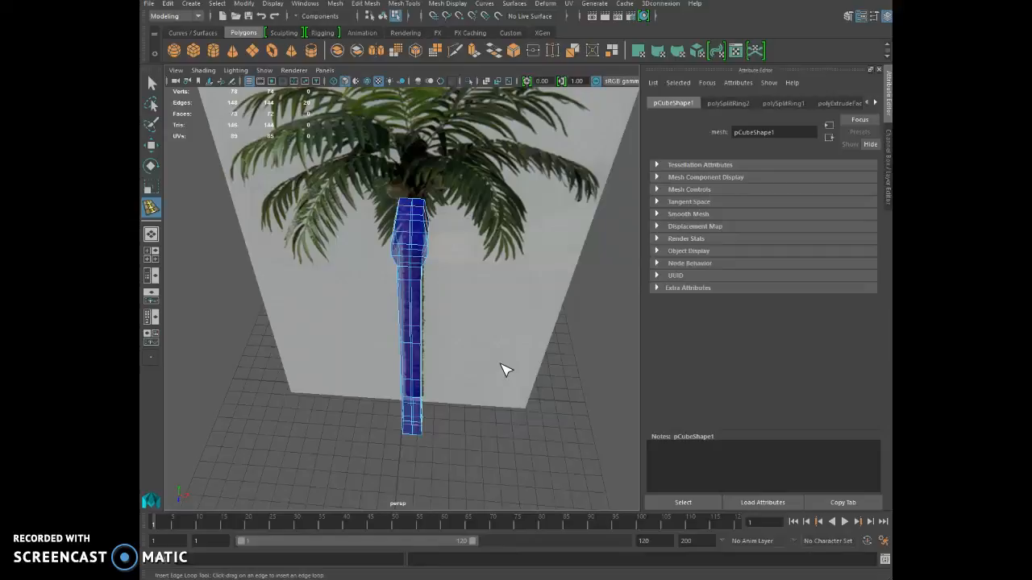
Step: Select both lengthwise edge loops in the top view and scale them outward uniformly to round the trunk's square cross-section
{"action": "left_click", "coordinate": [150, 145]}
{"action": "scroll", "coordinate": [290, 260], "scroll_direction": "up", "scroll_amount": 5}
{"action": "scroll", "coordinate": [308, 271], "scroll_direction": "down", "scroll_amount": 4}
{"action": "scroll", "coordinate": [302, 271], "scroll_direction": "up", "scroll_amount": 4}
{"action": "left_click_drag", "start_coordinate": [327, 286], "coordinate": [299, 166], "text": "alt"}
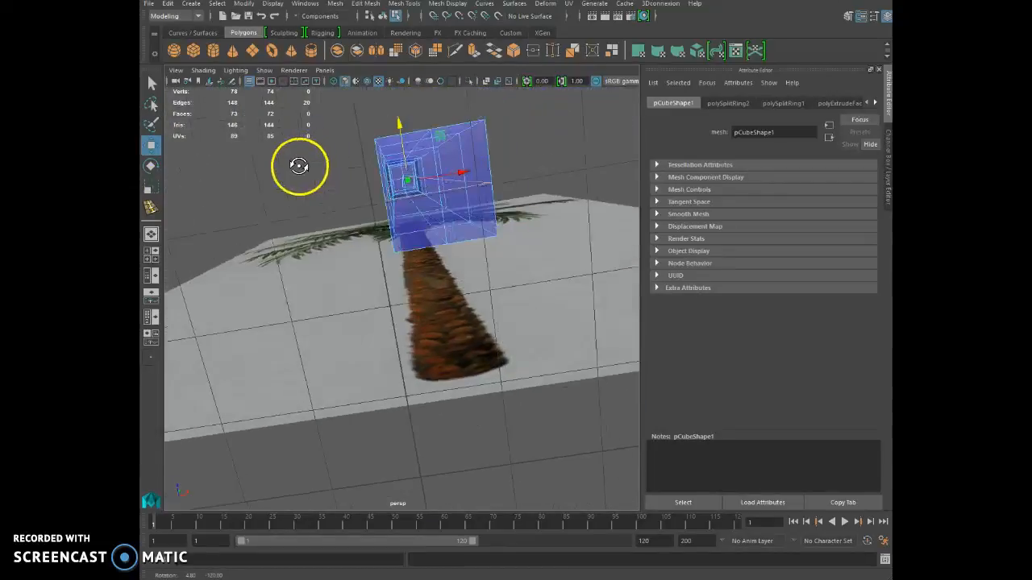
{"action": "key", "text": "space"}
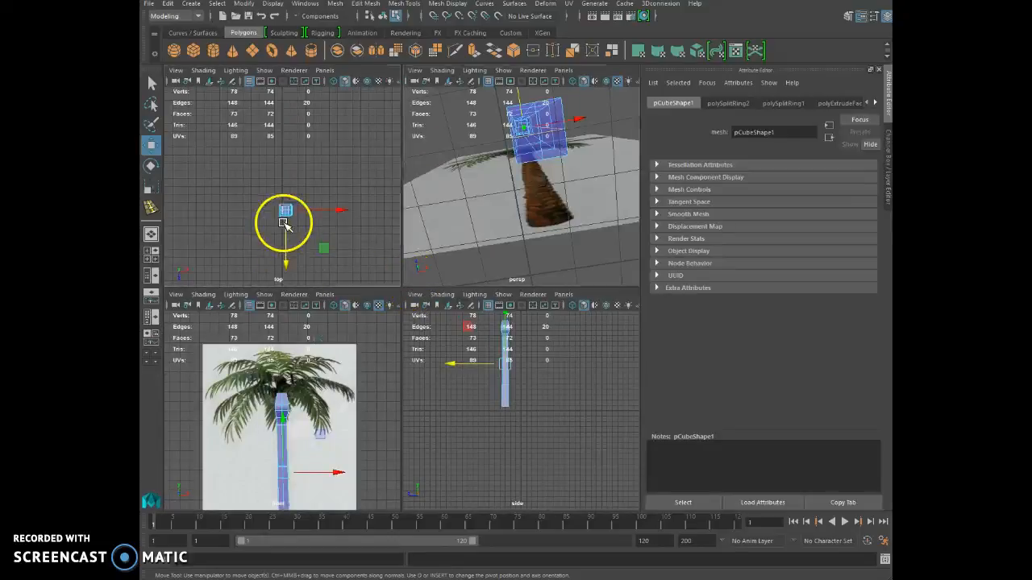
{"action": "key", "text": "space"}
{"action": "scroll", "coordinate": [363, 253], "scroll_direction": "up", "scroll_amount": 5}
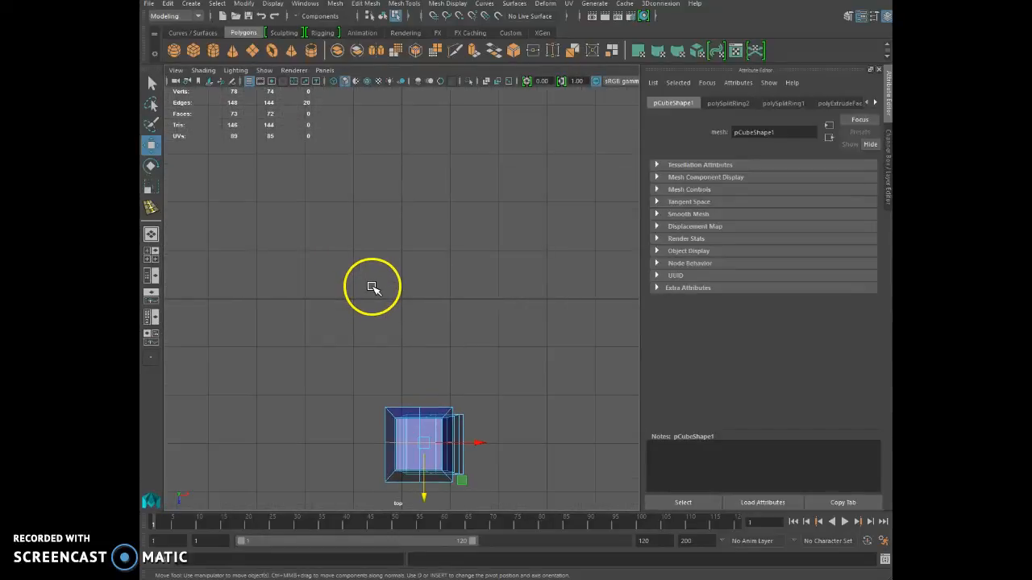
{"action": "middle_click_drag", "start_coordinate": [372, 286], "coordinate": [366, 83], "text": "alt"}
{"action": "scroll", "coordinate": [359, 123], "scroll_direction": "up", "scroll_amount": 3}
{"action": "scroll", "coordinate": [359, 137], "scroll_direction": "up", "scroll_amount": 2}
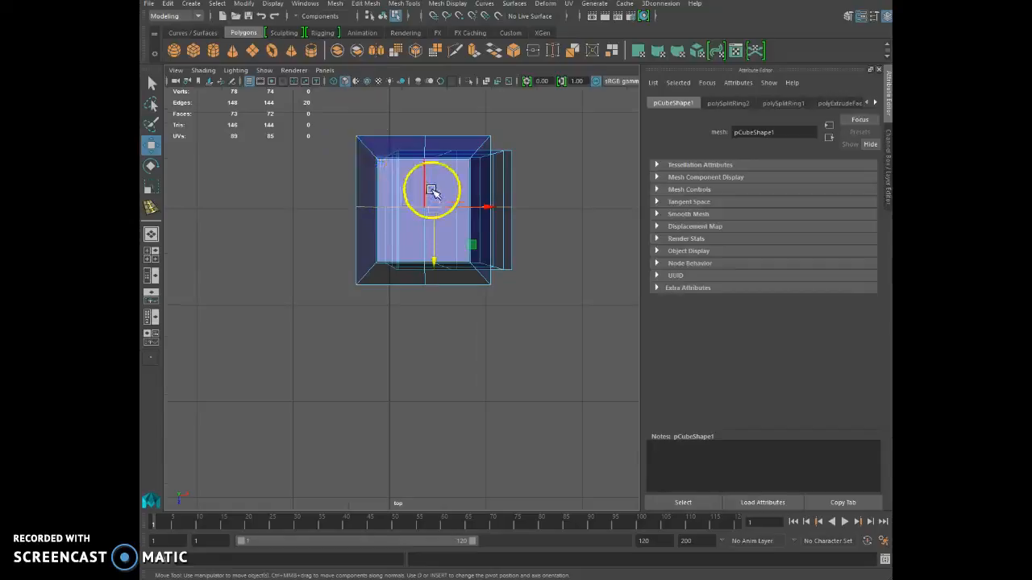
{"action": "double_click", "coordinate": [425, 168], "text": "shift"}
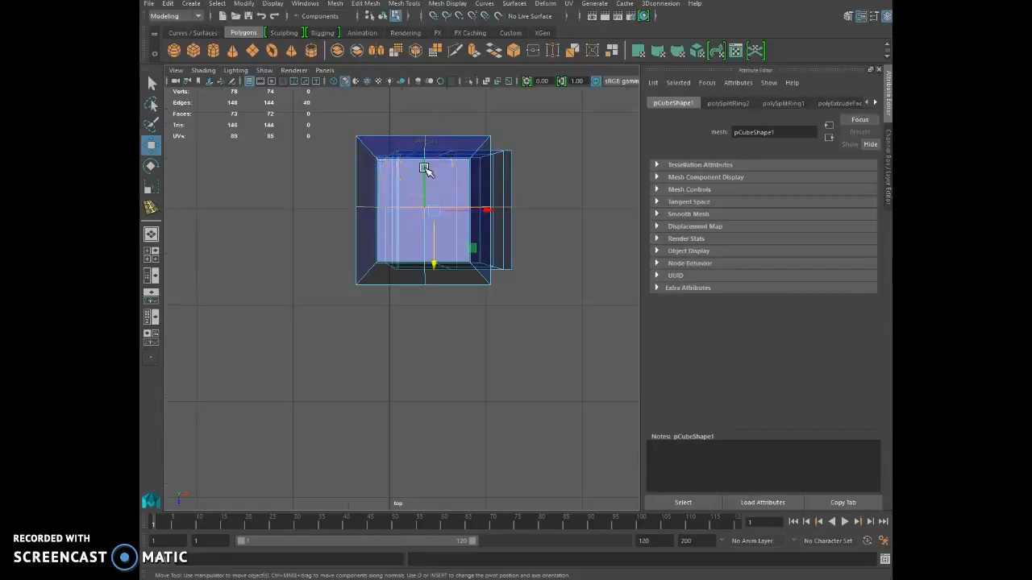
{"action": "left_click", "coordinate": [152, 188]}
{"action": "left_click_drag", "start_coordinate": [434, 213], "coordinate": [606, 197]}
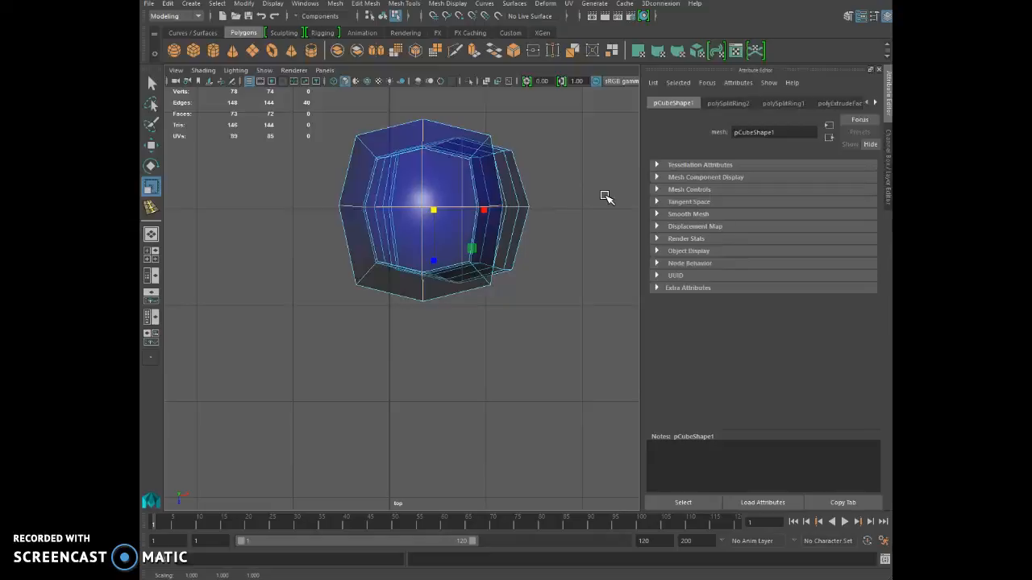
Step: Undo the outward scale of the middle edge loops and instead scale the trunk's four corner edge loops inward along X and Z
{"action": "key", "text": "ctrl+z"}
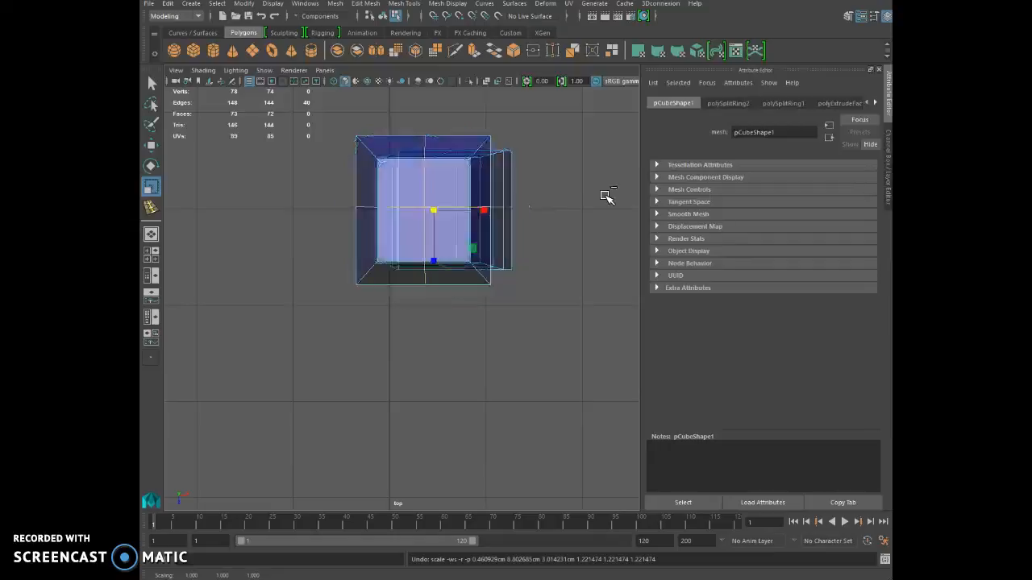
{"action": "double_click", "coordinate": [357, 168]}
{"action": "key", "text": "space"}
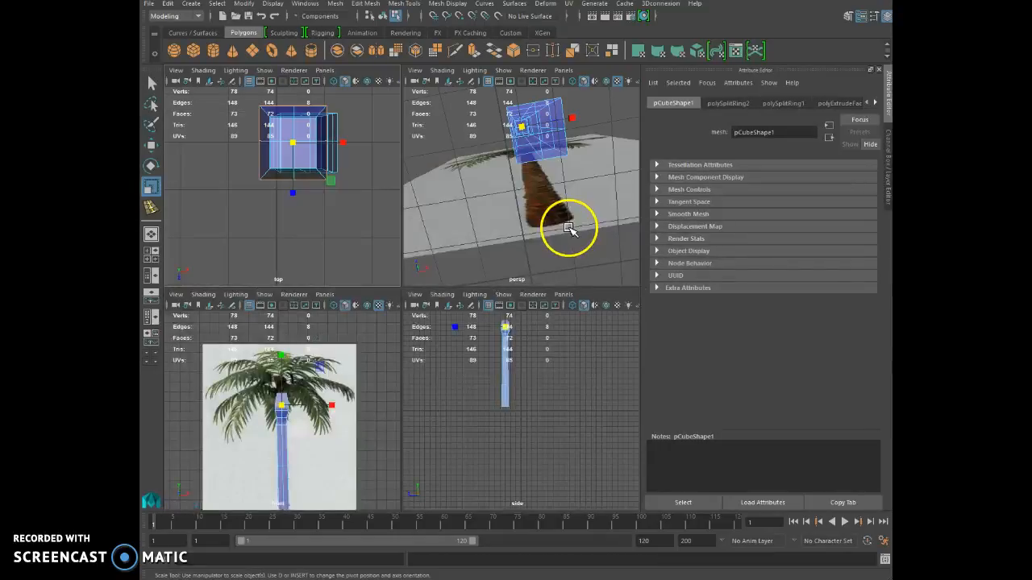
{"action": "key", "text": "space"}
{"action": "left_click_drag", "start_coordinate": [552, 245], "coordinate": [524, 311], "text": "alt"}
{"action": "scroll", "coordinate": [523, 308], "scroll_direction": "down", "scroll_amount": 5}
{"action": "scroll", "coordinate": [518, 304], "scroll_direction": "up", "scroll_amount": 4}
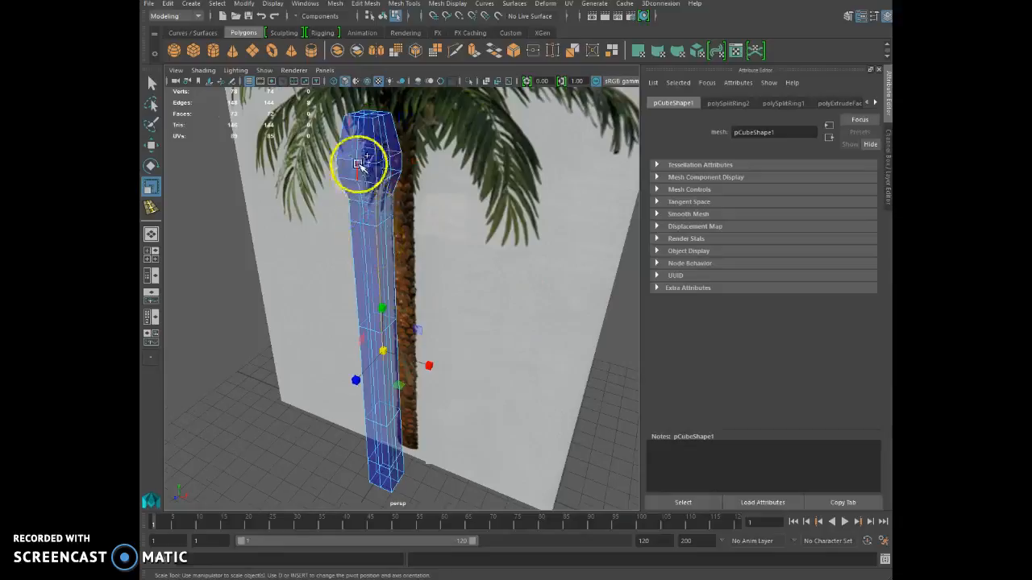
{"action": "double_click", "coordinate": [343, 145], "text": "shift"}
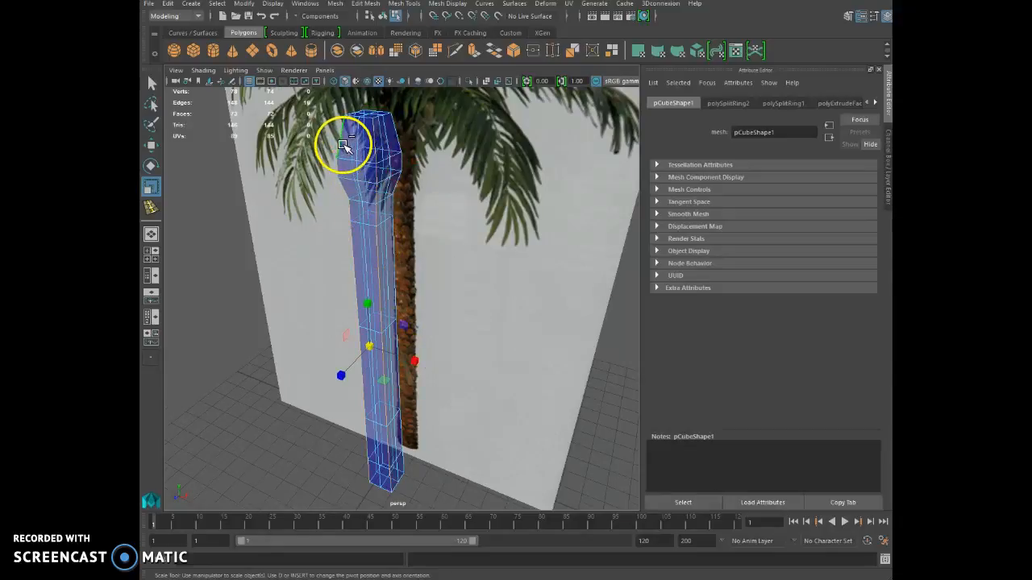
{"action": "double_click", "coordinate": [397, 135], "text": "shift"}
{"action": "left_click_drag", "start_coordinate": [342, 240], "coordinate": [465, 237], "text": "alt"}
{"action": "double_click", "coordinate": [478, 123], "text": "shift"}
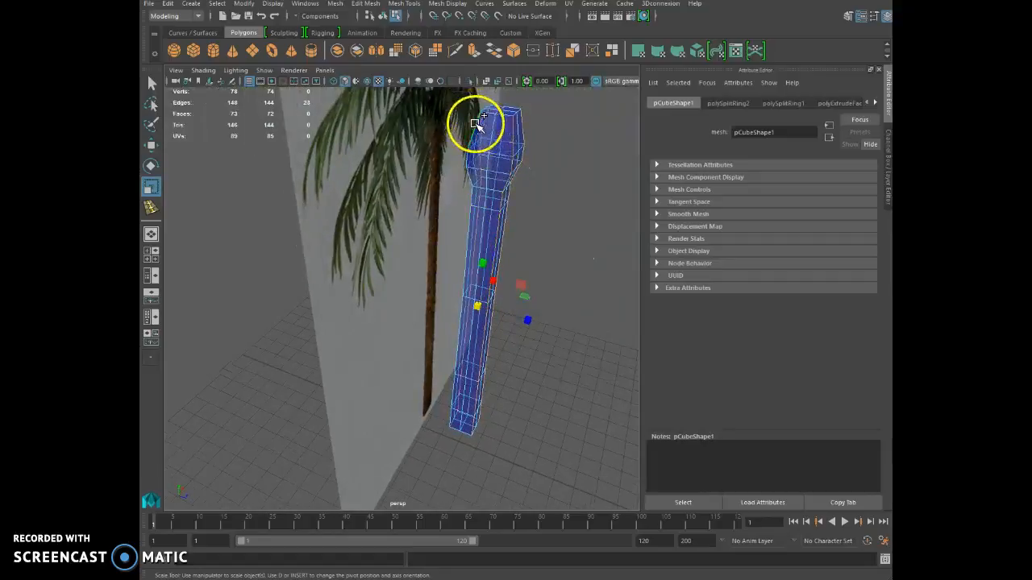
{"action": "left_click_drag", "start_coordinate": [539, 306], "coordinate": [502, 297], "text": "alt"}
{"action": "key", "text": "space"}
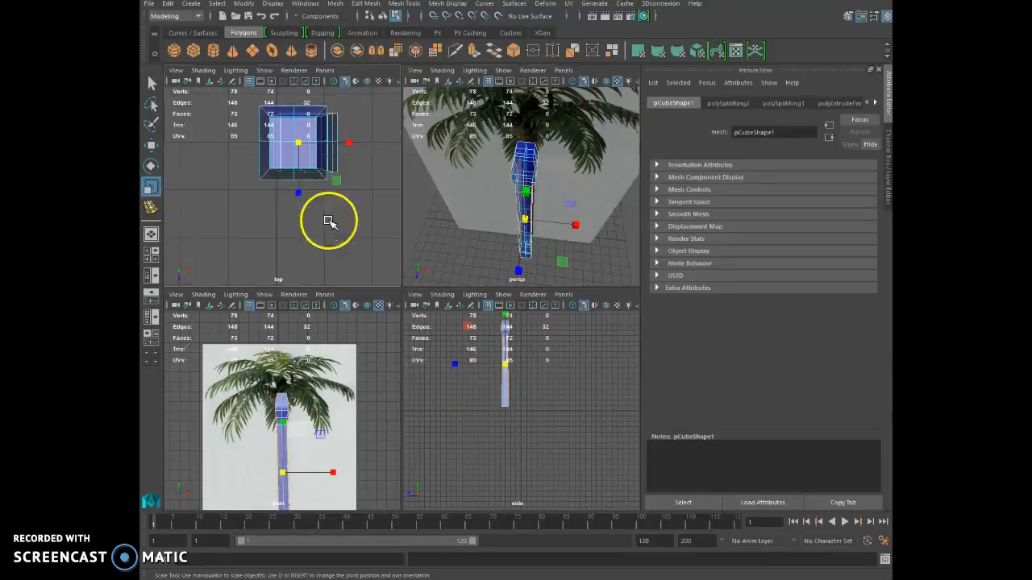
{"action": "key", "text": "space"}
{"action": "left_click_drag", "start_coordinate": [484, 212], "coordinate": [479, 211]}
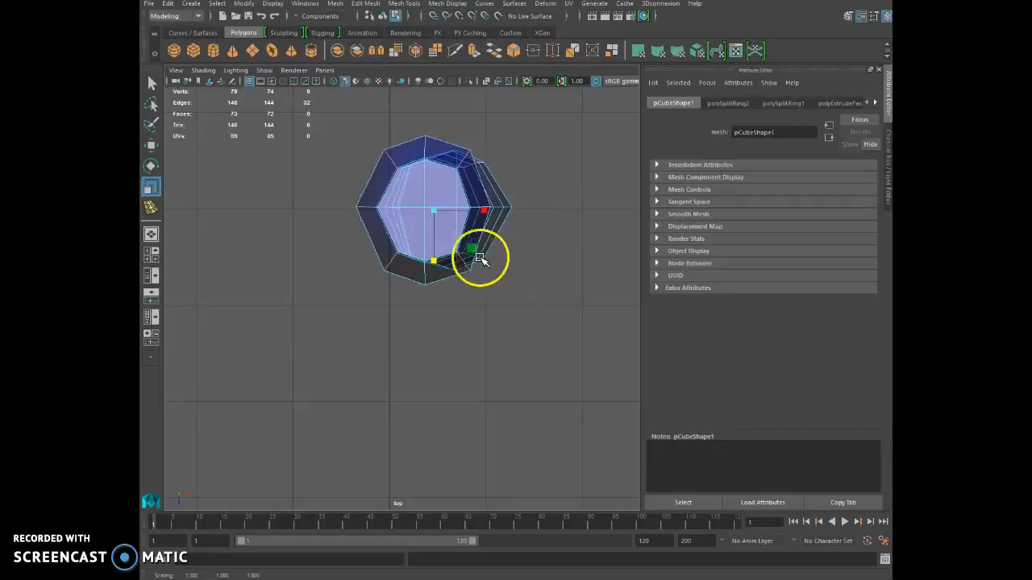
Step: Examine the rounded trunk in the perspective view against the palm reference image from several angles and distances
{"action": "key", "text": "space"}
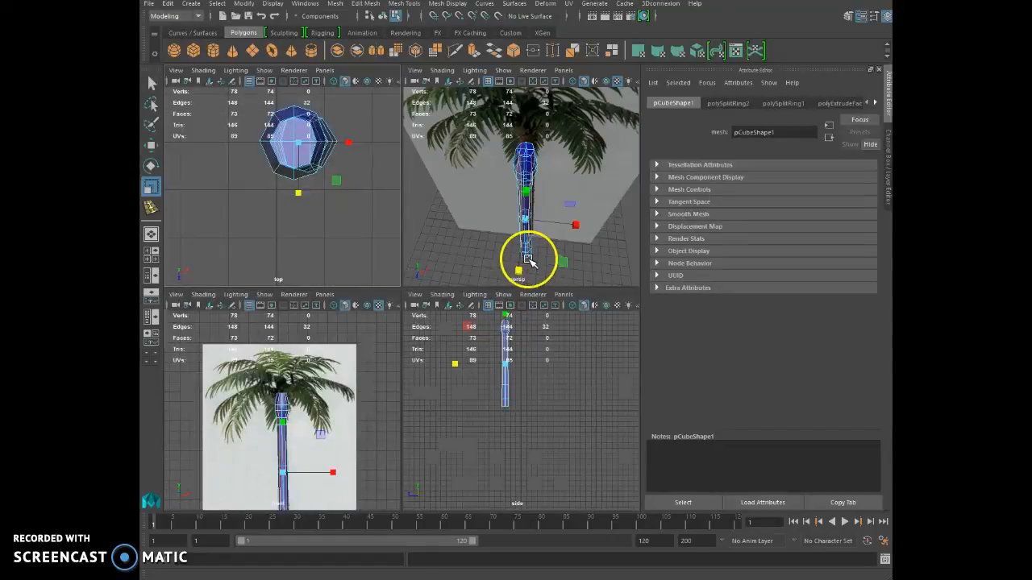
{"action": "key", "text": "space"}
{"action": "left_click_drag", "start_coordinate": [499, 294], "coordinate": [450, 268], "text": "alt"}
{"action": "scroll", "coordinate": [495, 245], "scroll_direction": "down", "scroll_amount": 5}
{"action": "left_click", "coordinate": [546, 279]}
{"action": "scroll", "coordinate": [482, 266], "scroll_direction": "up", "scroll_amount": 4}
{"action": "scroll", "coordinate": [447, 267], "scroll_direction": "down", "scroll_amount": 3}
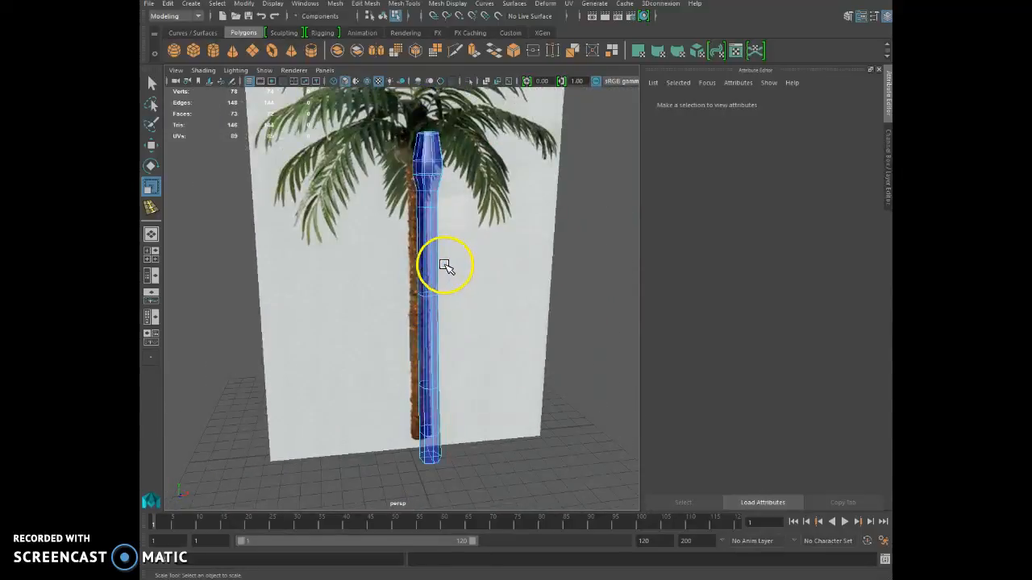
{"action": "scroll", "coordinate": [446, 266], "scroll_direction": "up", "scroll_amount": 5}
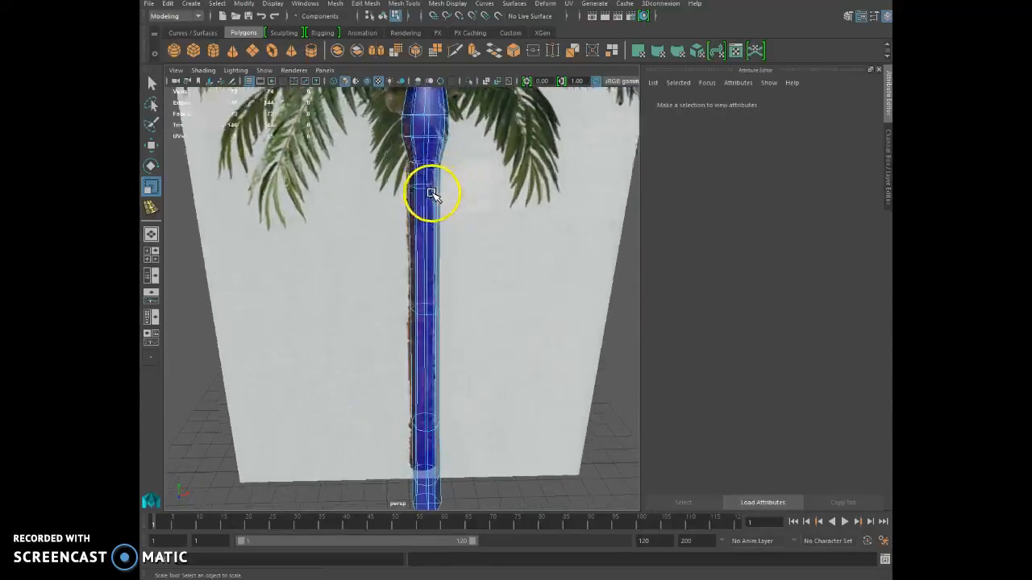
{"action": "scroll", "coordinate": [409, 320], "scroll_direction": "up", "scroll_amount": 5}
{"action": "scroll", "coordinate": [410, 322], "scroll_direction": "down", "scroll_amount": 8}
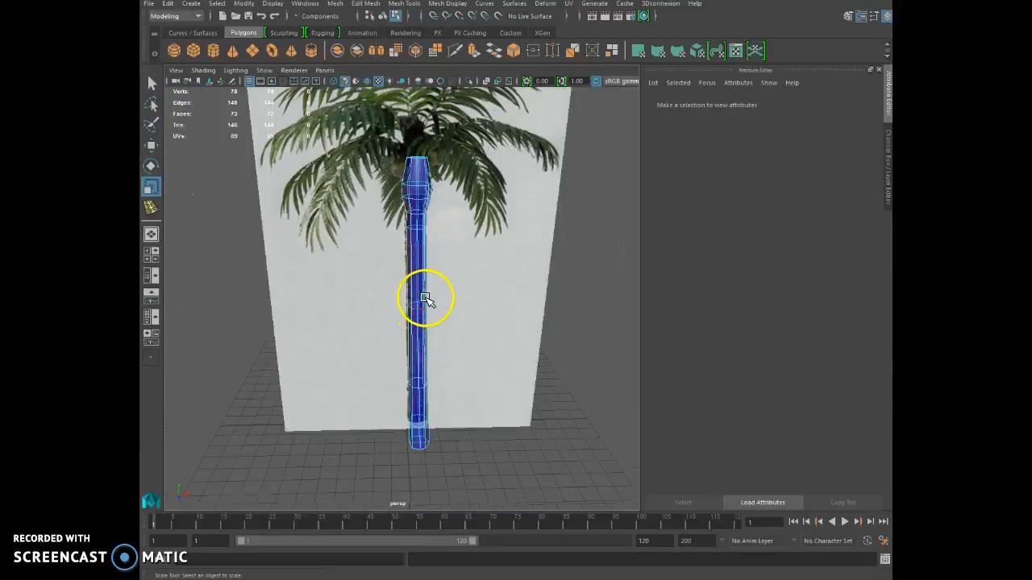
Step: Select all vertices of the trunk's top ring and merge them to center to form a pointed tip
{"action": "scroll", "coordinate": [425, 298], "scroll_direction": "up", "scroll_amount": 6}
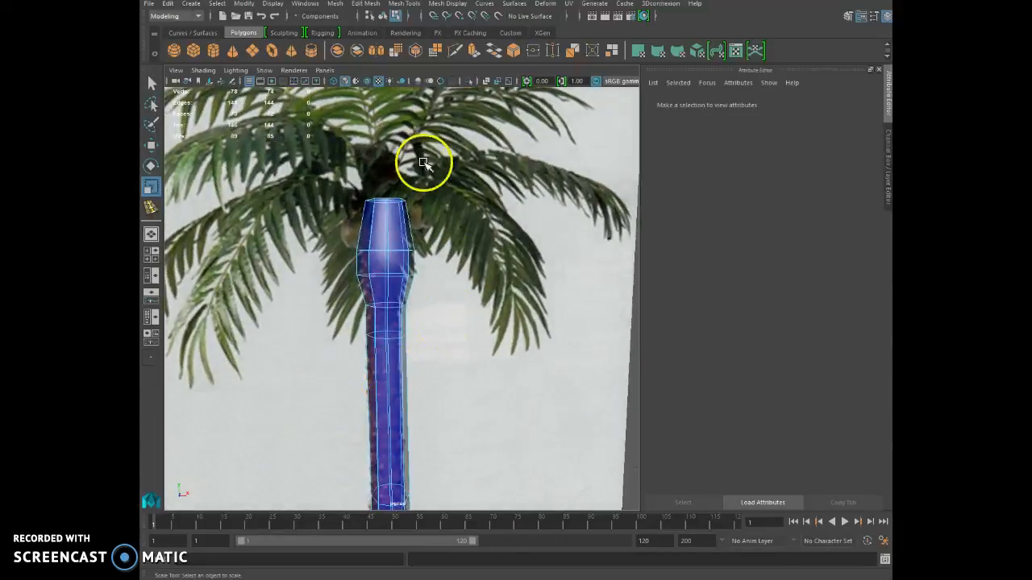
{"action": "right_click_drag", "start_coordinate": [395, 217], "coordinate": [348, 199]}
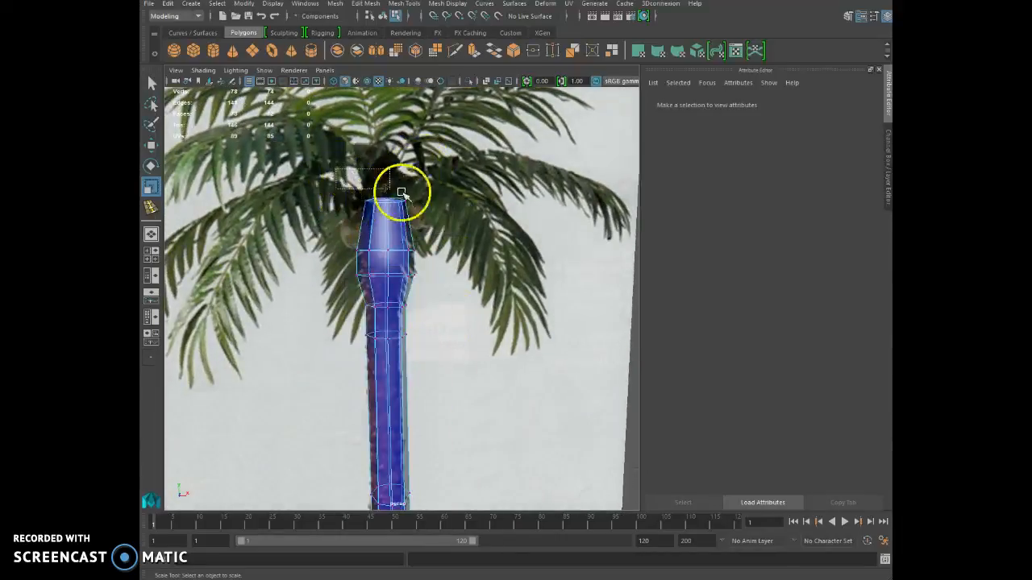
{"action": "left_click_drag", "start_coordinate": [401, 192], "coordinate": [402, 194]}
{"action": "mouse_move", "coordinate": [467, 210]}
{"action": "left_mouse_down", "text": "alt"}
{"action": "mouse_move", "coordinate": [469, 242]}
{"action": "mouse_move", "coordinate": [475, 208]}
{"action": "left_mouse_up", "text": "alt"}
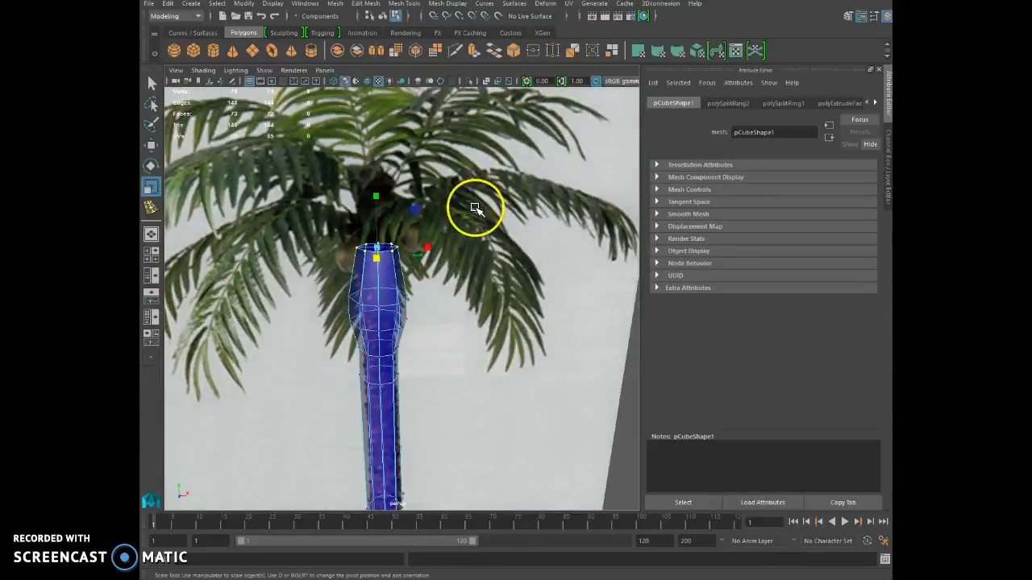
{"action": "left_click", "coordinate": [403, 5]}
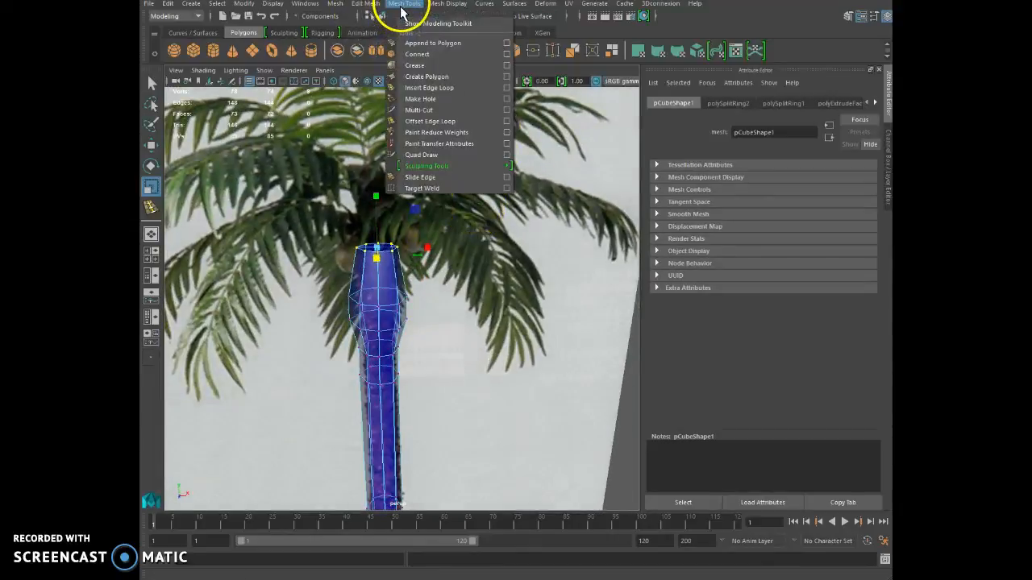
{"action": "mouse_move", "coordinate": [335, 5]}
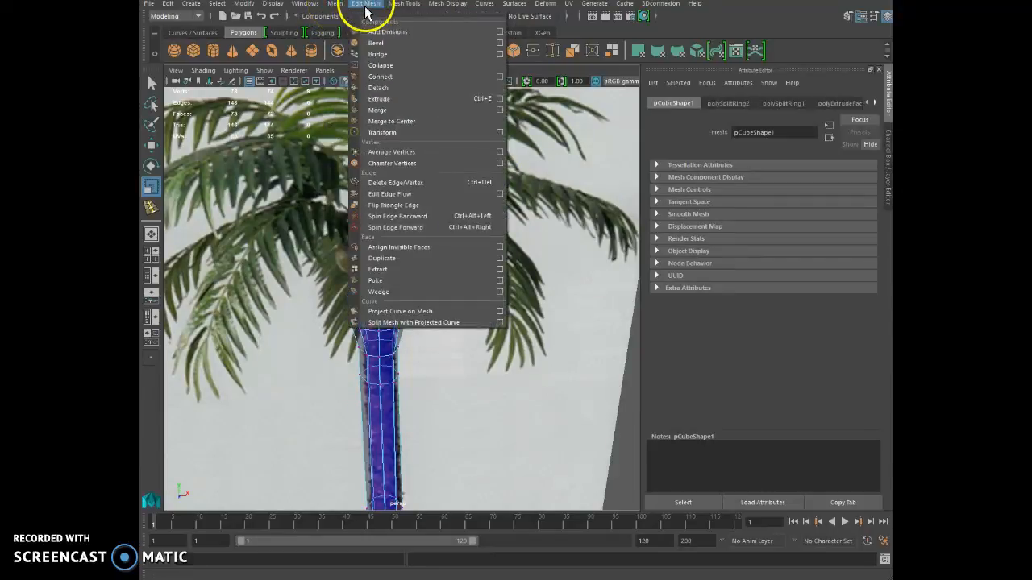
{"action": "left_click", "coordinate": [393, 121]}
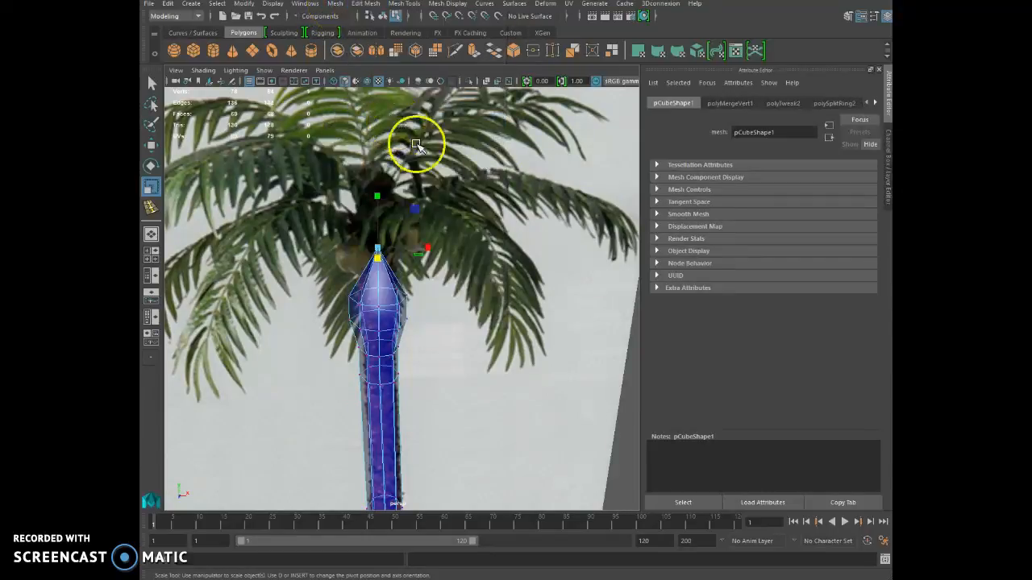
{"action": "left_click", "coordinate": [476, 349]}
Step: Select the ring of vertices at the trunk's base and scale it outward to flare the foot
{"action": "scroll", "coordinate": [472, 346], "scroll_direction": "down", "scroll_amount": 10}
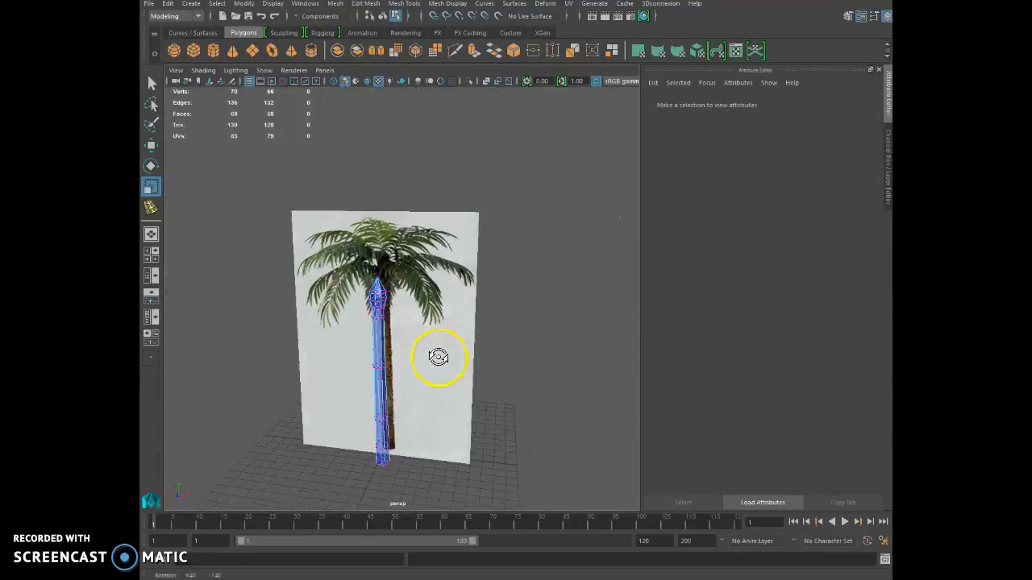
{"action": "scroll", "coordinate": [467, 337], "scroll_direction": "up", "scroll_amount": 5}
{"action": "scroll", "coordinate": [470, 336], "scroll_direction": "down", "scroll_amount": 5}
{"action": "left_click_drag", "start_coordinate": [468, 339], "coordinate": [456, 369], "text": "alt"}
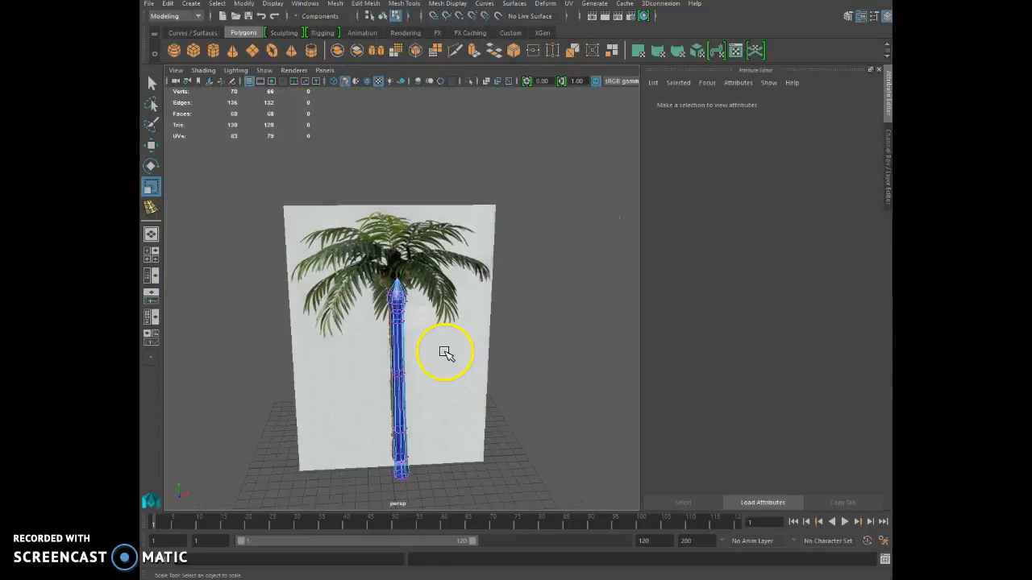
{"action": "middle_click_drag", "start_coordinate": [449, 331], "coordinate": [467, 227], "text": "alt"}
{"action": "scroll", "coordinate": [458, 237], "scroll_direction": "up", "scroll_amount": 7}
{"action": "left_click_drag", "start_coordinate": [466, 327], "coordinate": [463, 317], "text": "alt"}
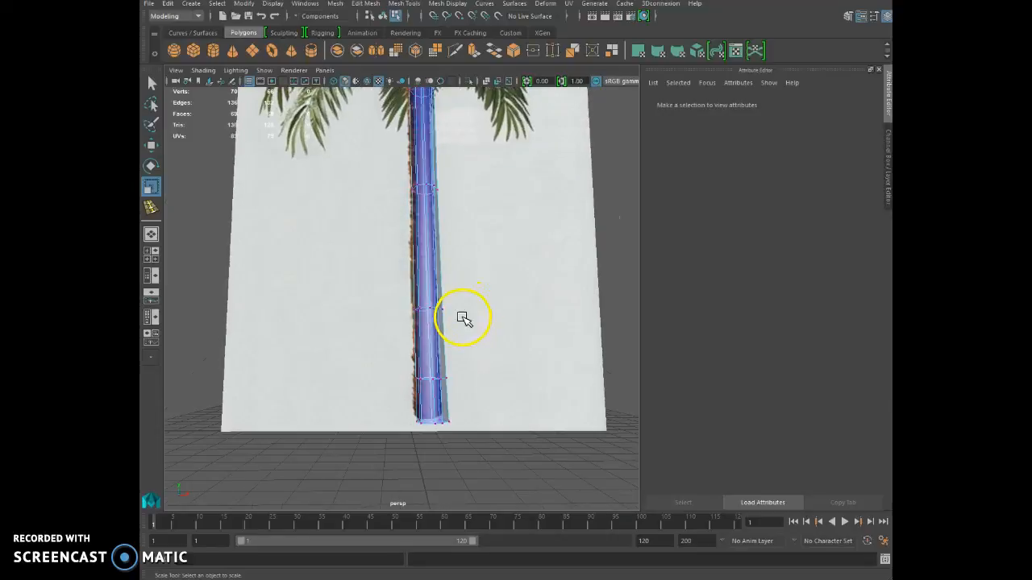
{"action": "left_click", "coordinate": [427, 415]}
{"action": "left_click_drag", "start_coordinate": [430, 416], "coordinate": [440, 420]}
{"action": "left_click_drag", "start_coordinate": [530, 293], "coordinate": [530, 306], "text": "alt"}
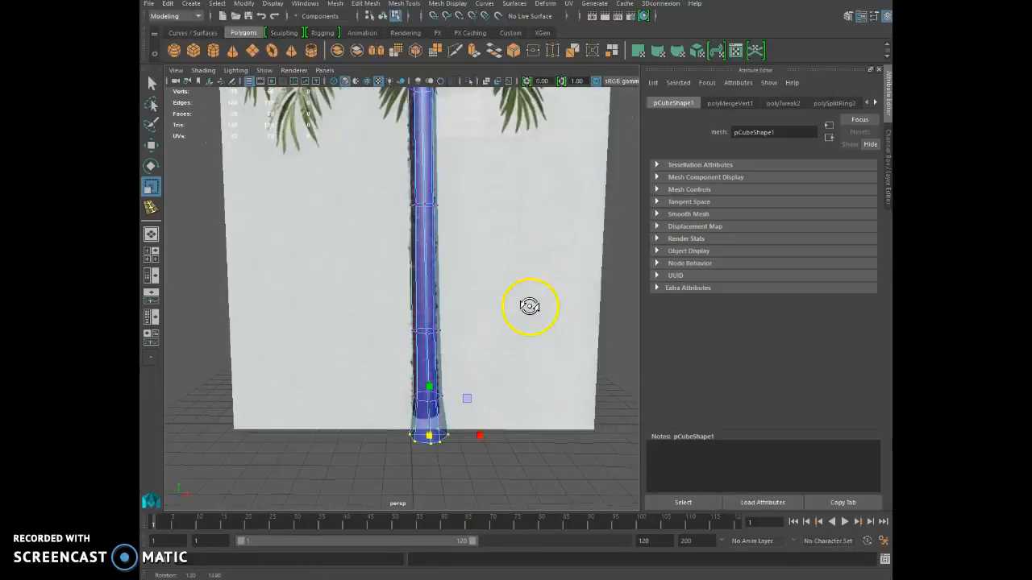
{"action": "left_click_drag", "start_coordinate": [377, 185], "coordinate": [499, 242]}
{"action": "left_click", "coordinate": [511, 310]}
Step: Return the trunk to object mode and reduce its blinn material's transparency to zero
{"action": "right_click_drag", "start_coordinate": [417, 277], "coordinate": [464, 259]}
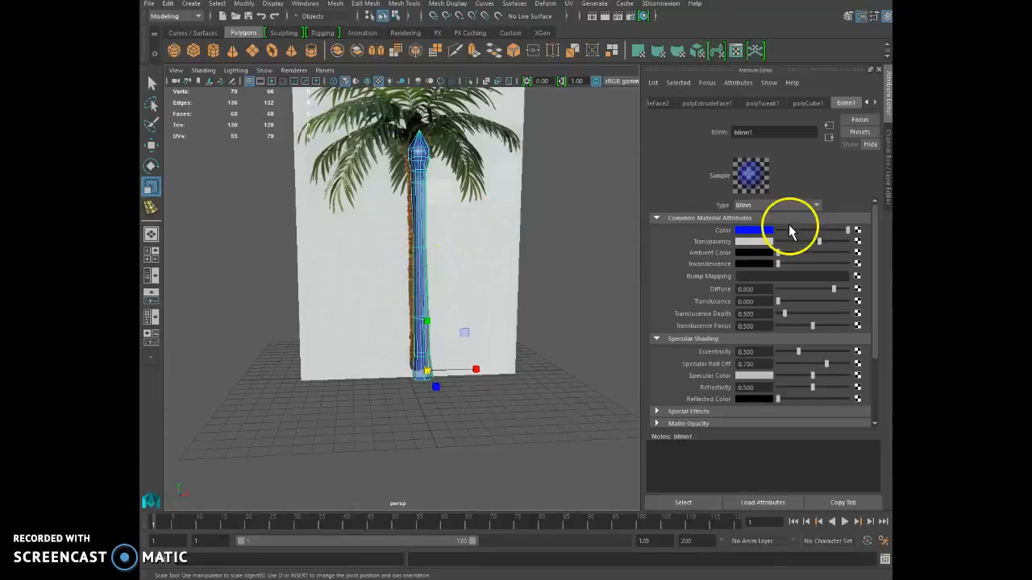
{"action": "left_click_drag", "start_coordinate": [819, 242], "coordinate": [702, 238]}
{"action": "left_click", "coordinate": [562, 262]}
{"action": "left_click_drag", "start_coordinate": [507, 264], "coordinate": [564, 264], "text": "alt"}
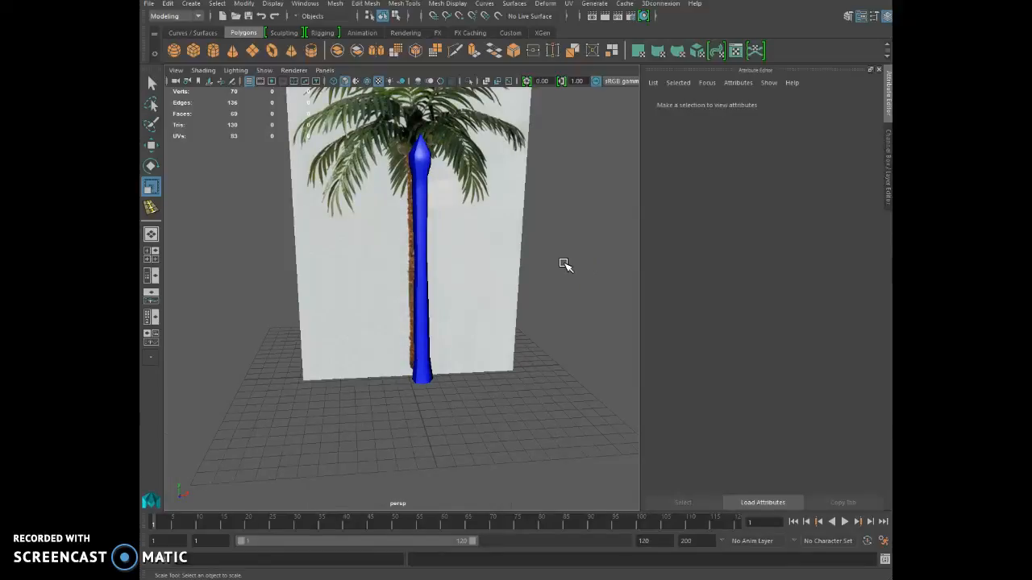
Step: Duplicate the trunk and move the copy along X to about 5.3, beside the original
{"action": "left_click", "coordinate": [422, 218]}
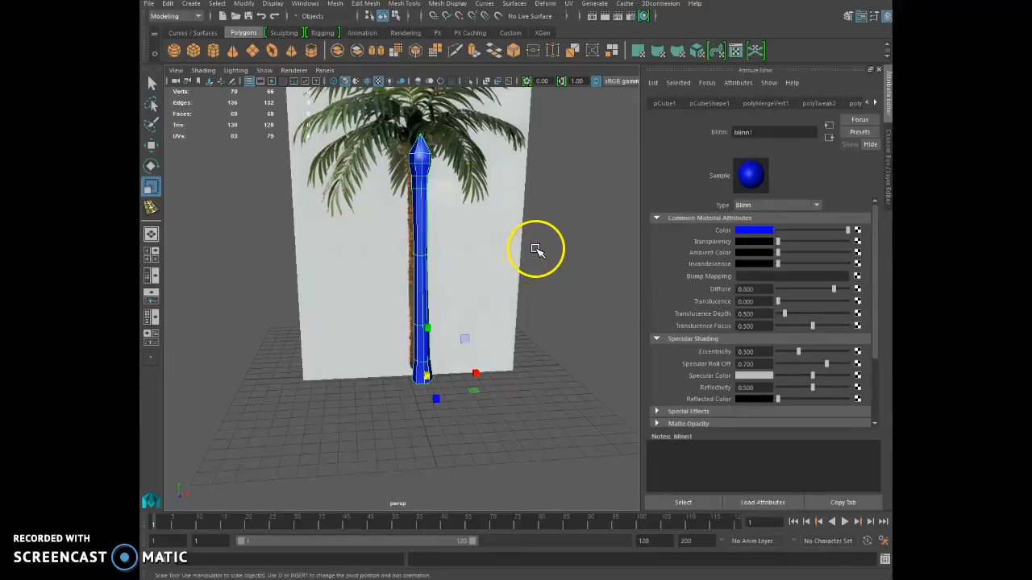
{"action": "key", "text": "ctrl+d"}
{"action": "left_click", "coordinate": [151, 145]}
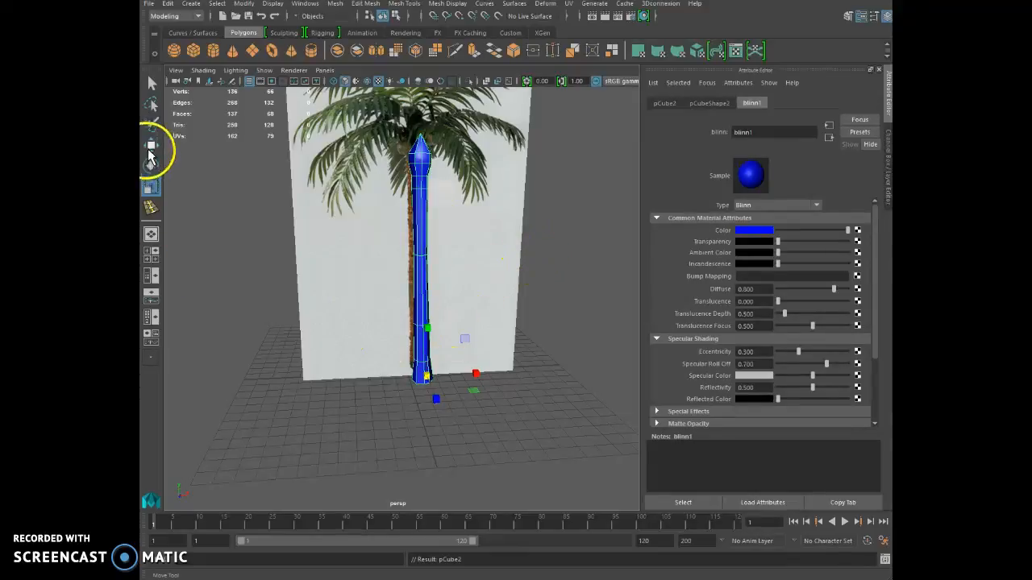
{"action": "left_click_drag", "start_coordinate": [475, 370], "coordinate": [539, 367]}
Step: Show the layer editor and hide the Vstudio layer holding the reference image
{"action": "left_click", "coordinate": [887, 17]}
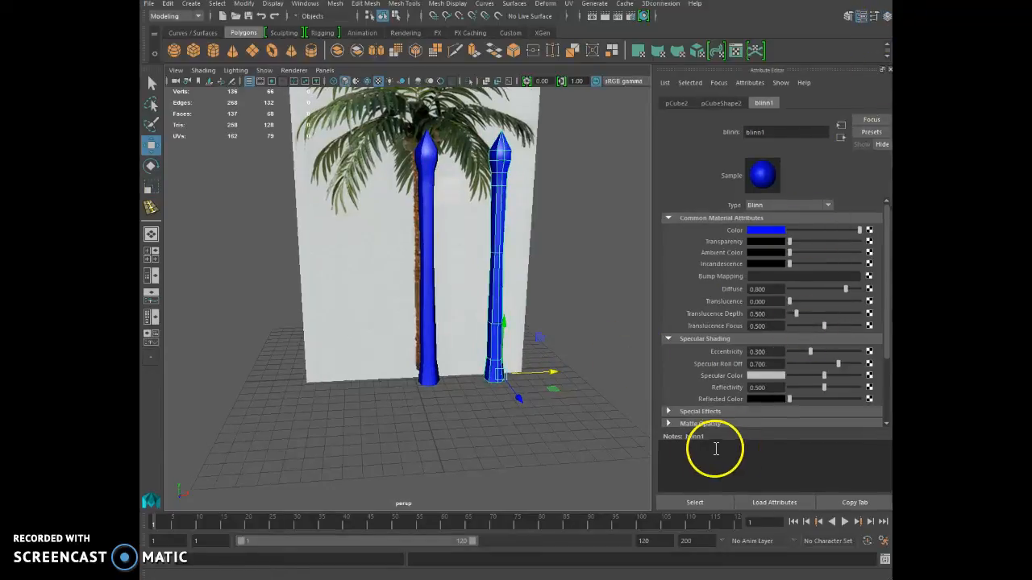
{"action": "left_click", "coordinate": [887, 19]}
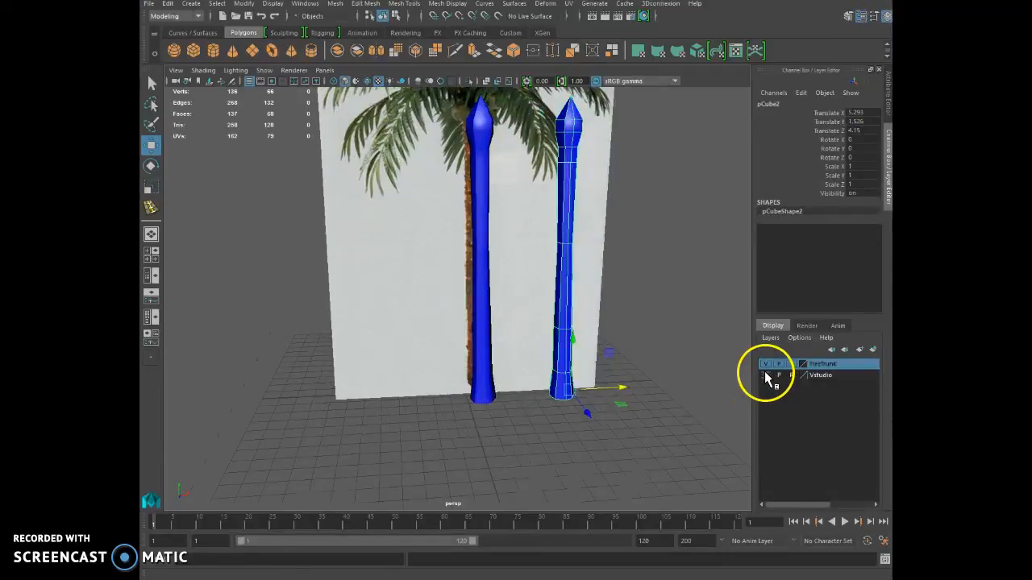
{"action": "left_click", "coordinate": [765, 374]}
{"action": "left_click", "coordinate": [595, 225]}
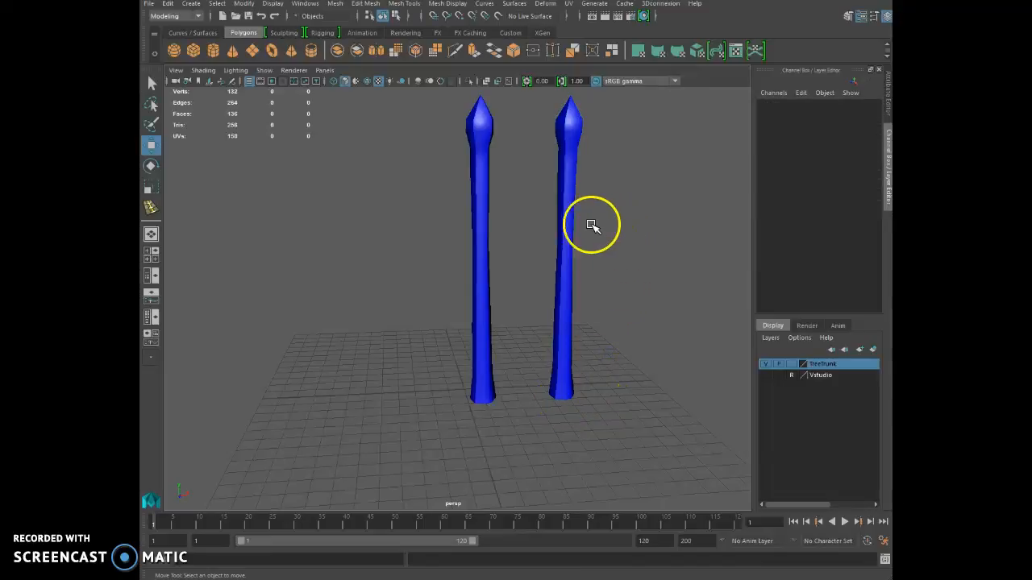
Step: Apply Soften Edge to the duplicated trunk and compare its shading with the original
{"action": "left_click", "coordinate": [570, 166]}
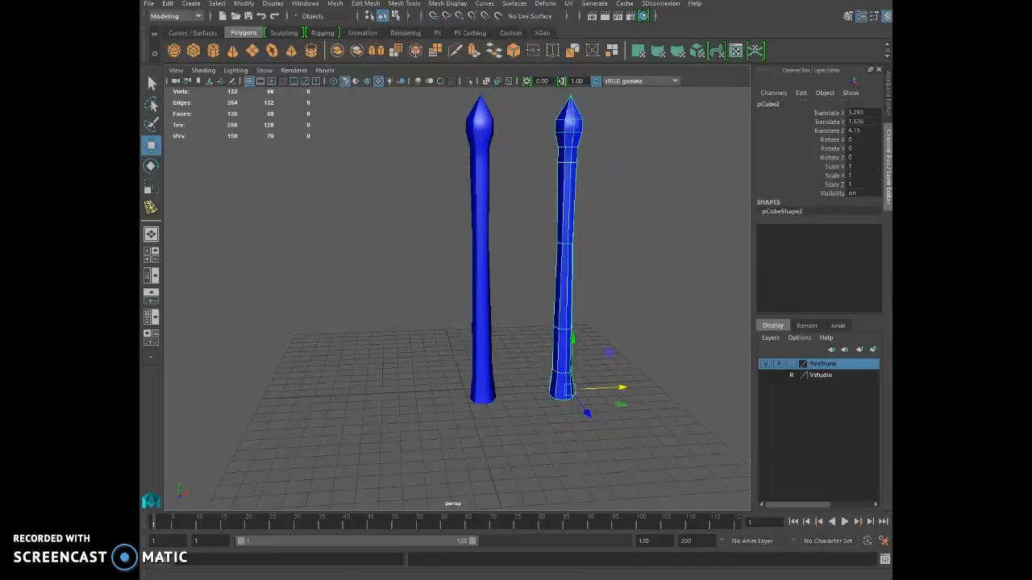
{"action": "left_click", "coordinate": [448, 4]}
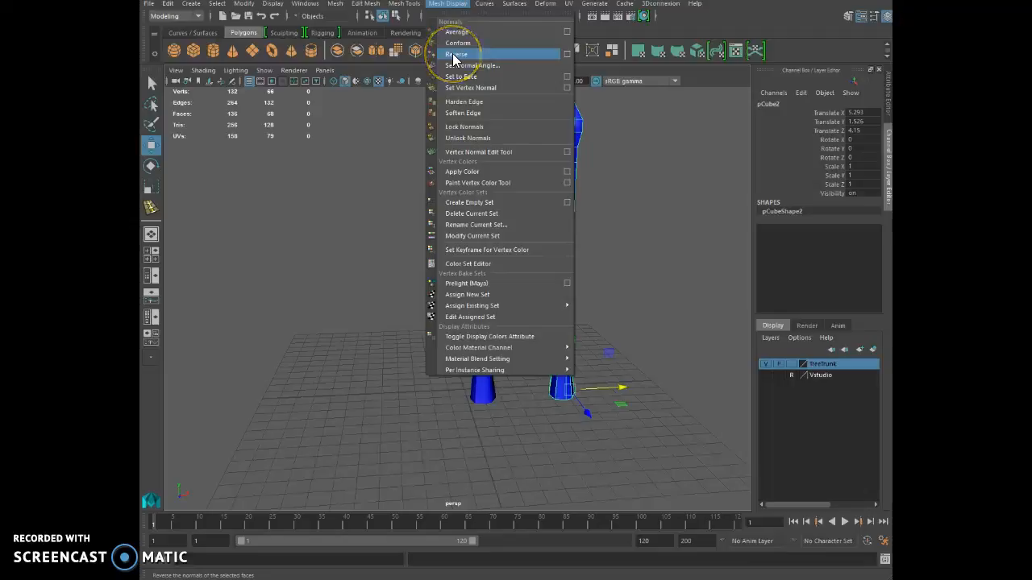
{"action": "left_click", "coordinate": [456, 112]}
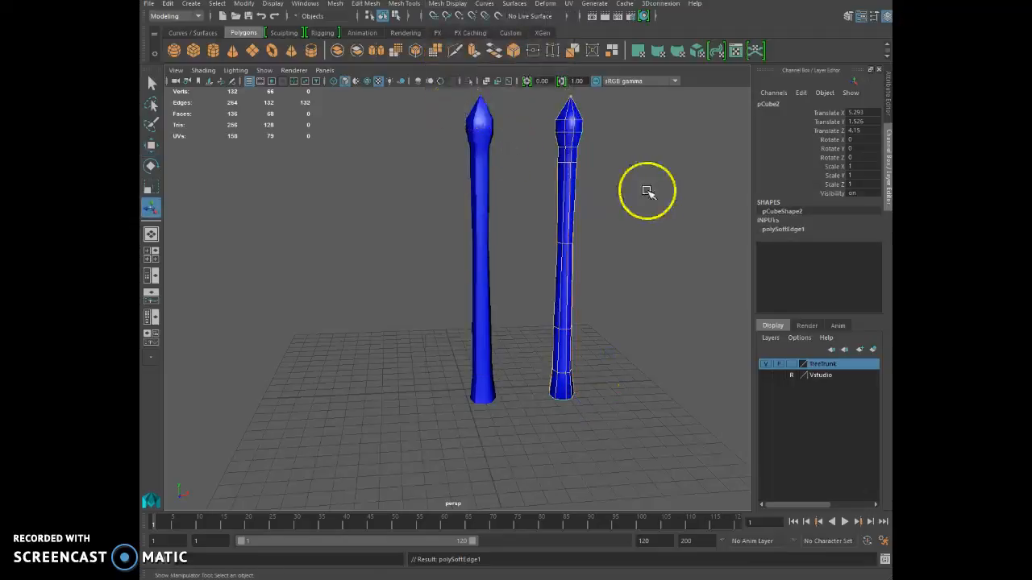
{"action": "left_click", "coordinate": [653, 190]}
{"action": "left_click_drag", "start_coordinate": [688, 194], "coordinate": [665, 199], "text": "alt"}
{"action": "scroll", "coordinate": [665, 199], "scroll_direction": "down", "scroll_amount": 3}
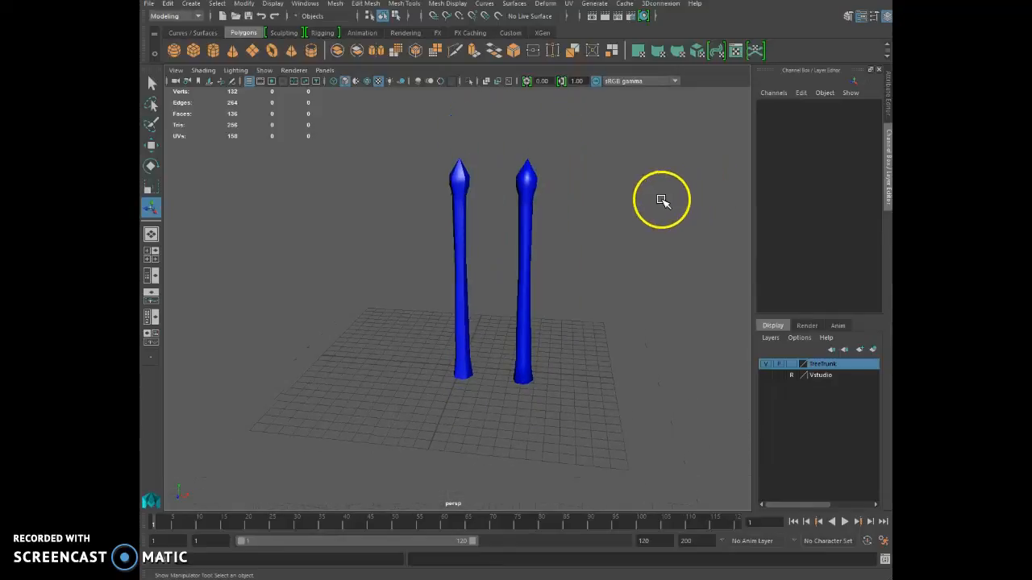
Step: Delete the original trunk with unsoftened edges, keeping only the softened copy
{"action": "left_click", "coordinate": [463, 200]}
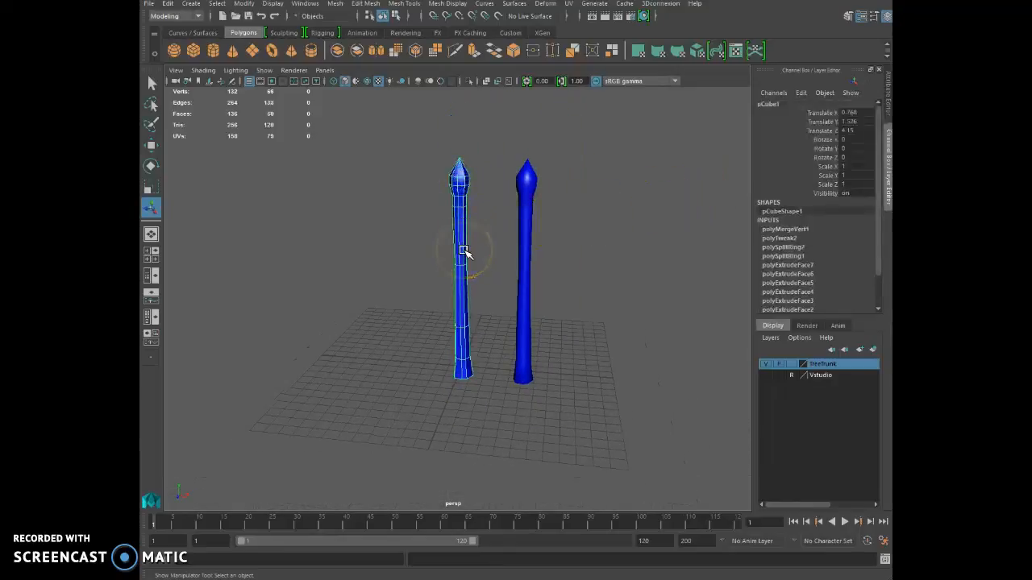
{"action": "key", "text": "Delete"}
{"action": "mouse_move", "coordinate": [449, 247]}
{"action": "left_mouse_down", "text": "alt"}
{"action": "mouse_move", "coordinate": [509, 226]}
{"action": "mouse_move", "coordinate": [457, 231]}
{"action": "left_mouse_up", "text": "alt"}
Step: Save the scene to the Desktop as a Maya Binary file named "palm tree", accepting the student version notice
{"action": "left_click_drag", "start_coordinate": [149, 3], "coordinate": [170, 61]}
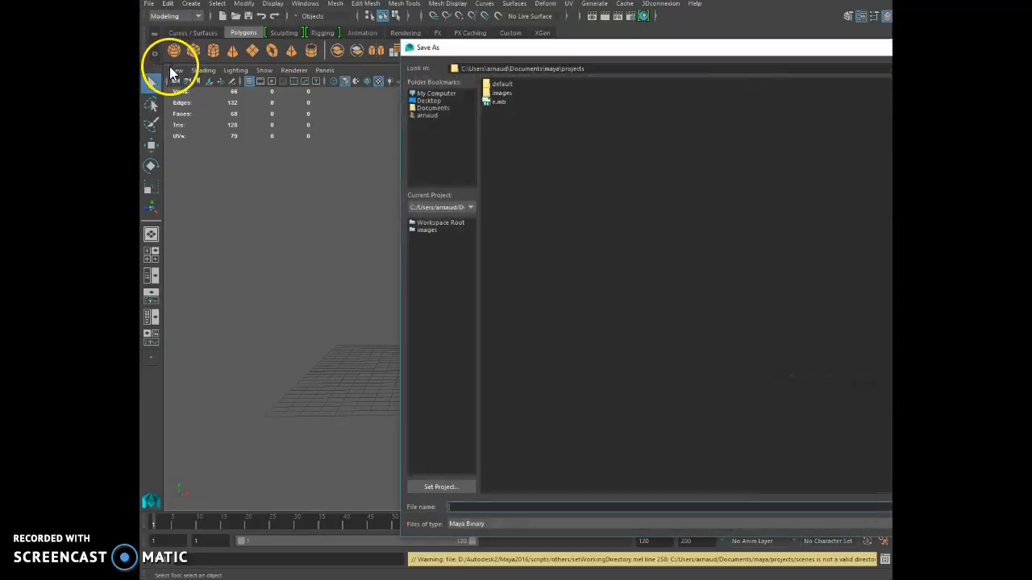
{"action": "left_click", "coordinate": [418, 100]}
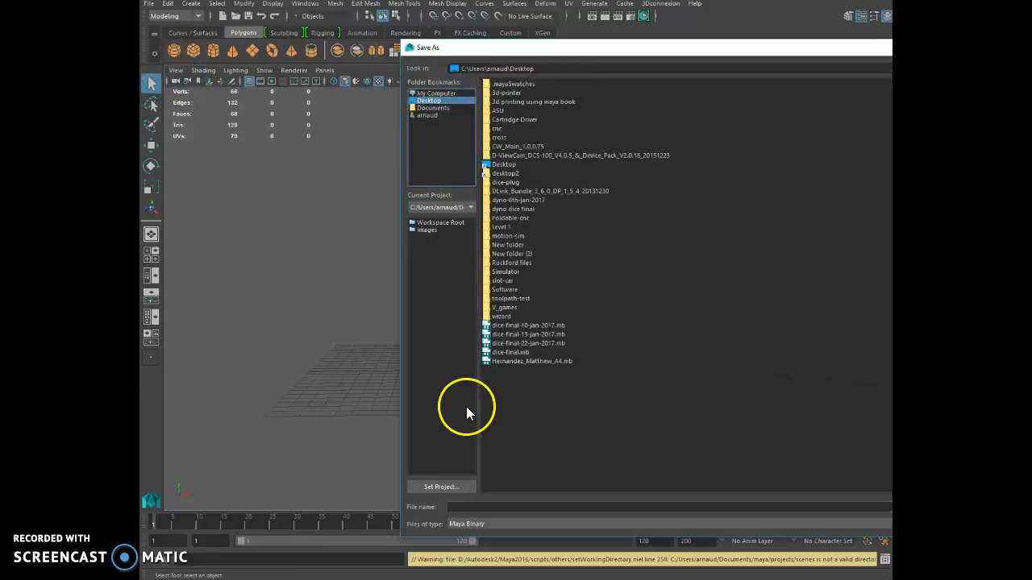
{"action": "left_click", "coordinate": [471, 507]}
{"action": "type", "text": "pal"}
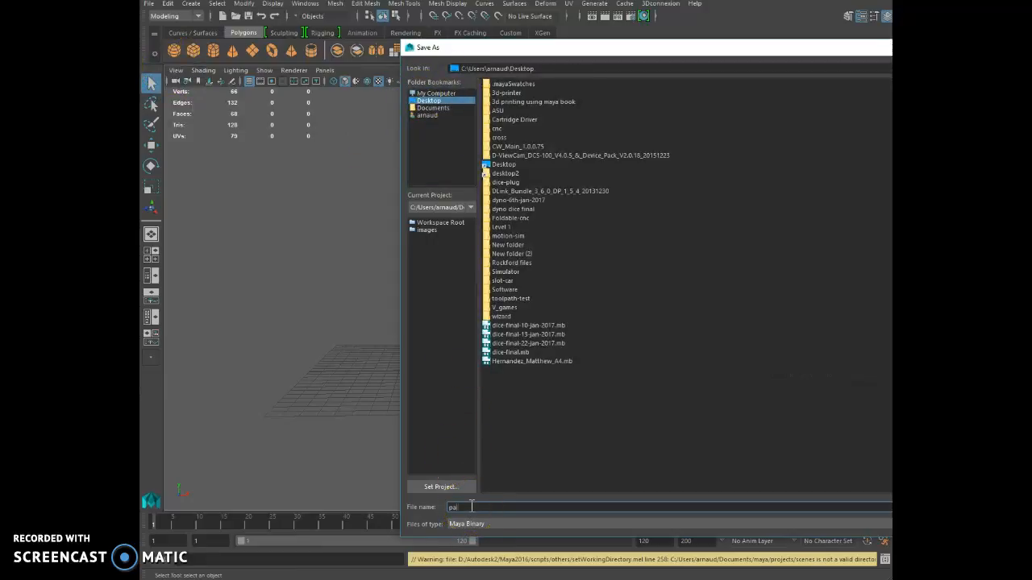
{"action": "type", "text": "m tree"}
{"action": "left_click", "coordinate": [868, 465]}
{"action": "key", "text": "Return"}
{"action": "left_click", "coordinate": [634, 475]}
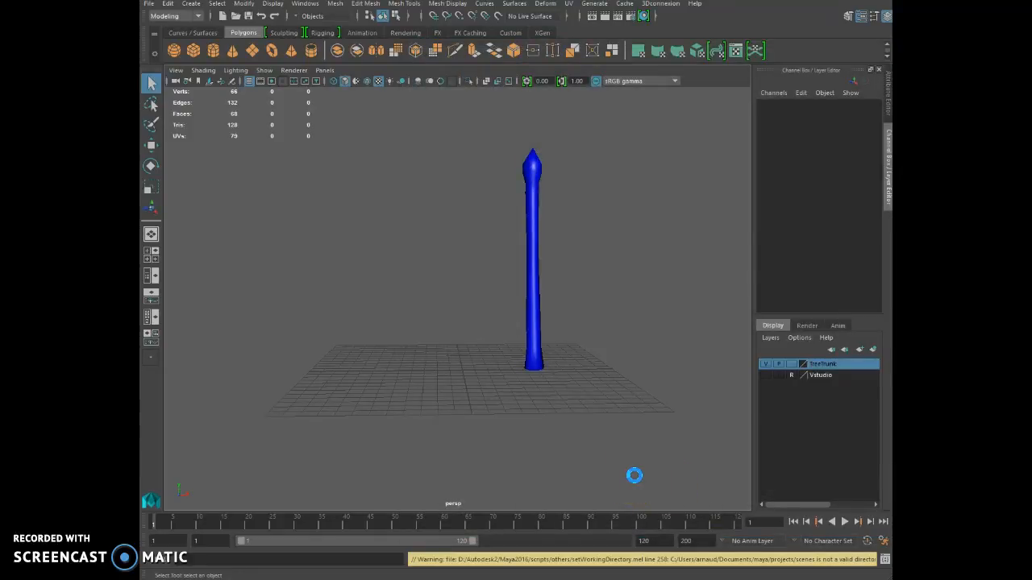
{"action": "key", "text": "t"}
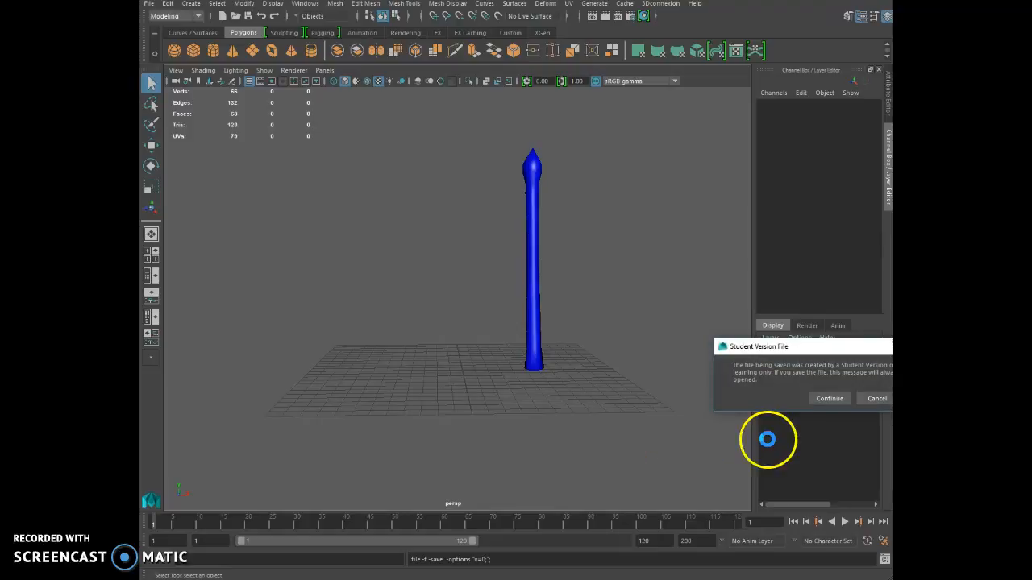
{"action": "left_click", "coordinate": [828, 398]}
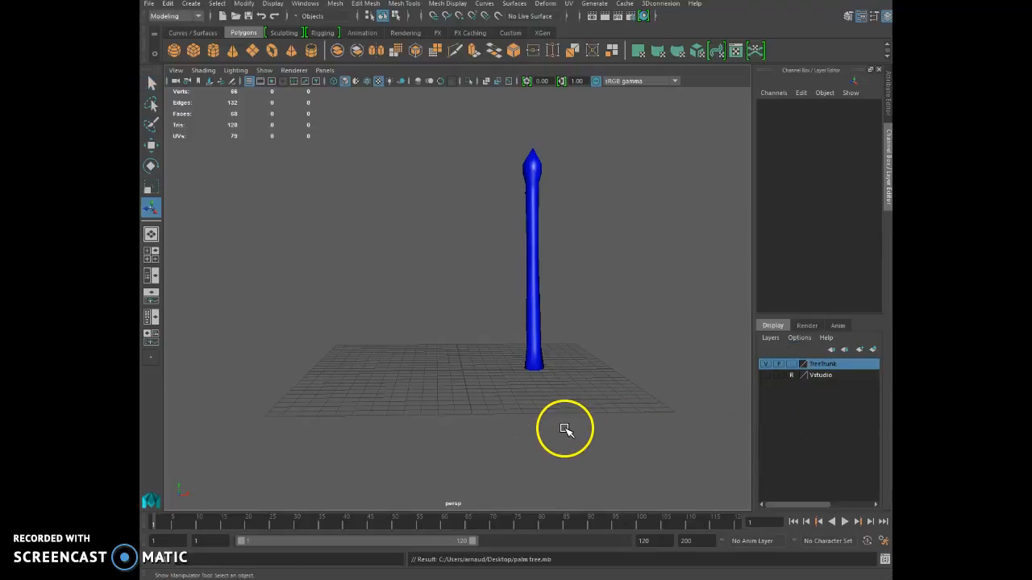